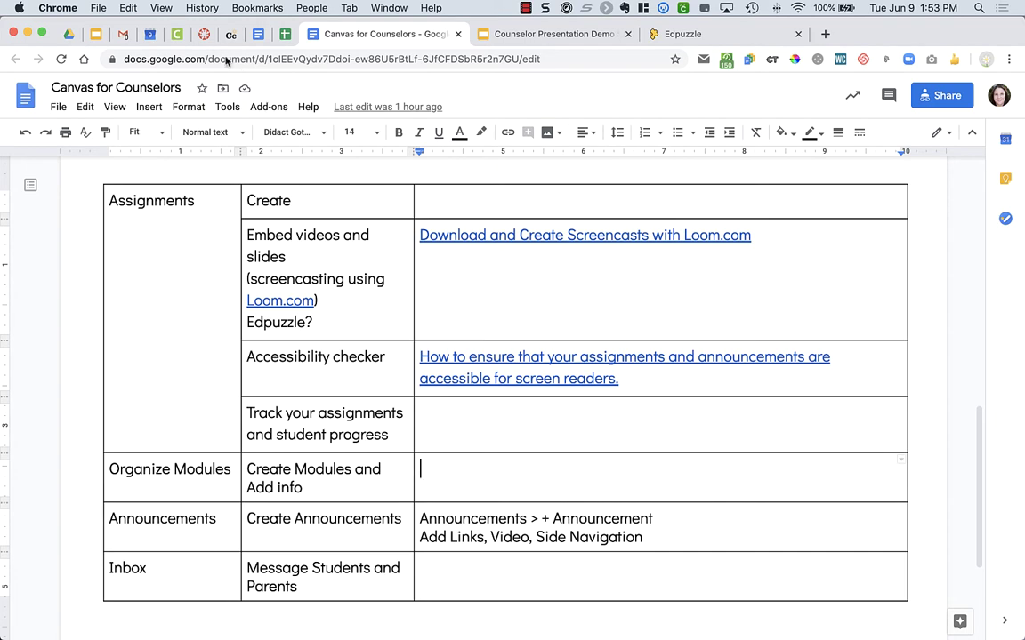
Step: Switch to Canvas and add an assignment group named "Presentations" to the Counselor PD course's assignments
{"action": "left_click", "coordinate": [204, 36]}
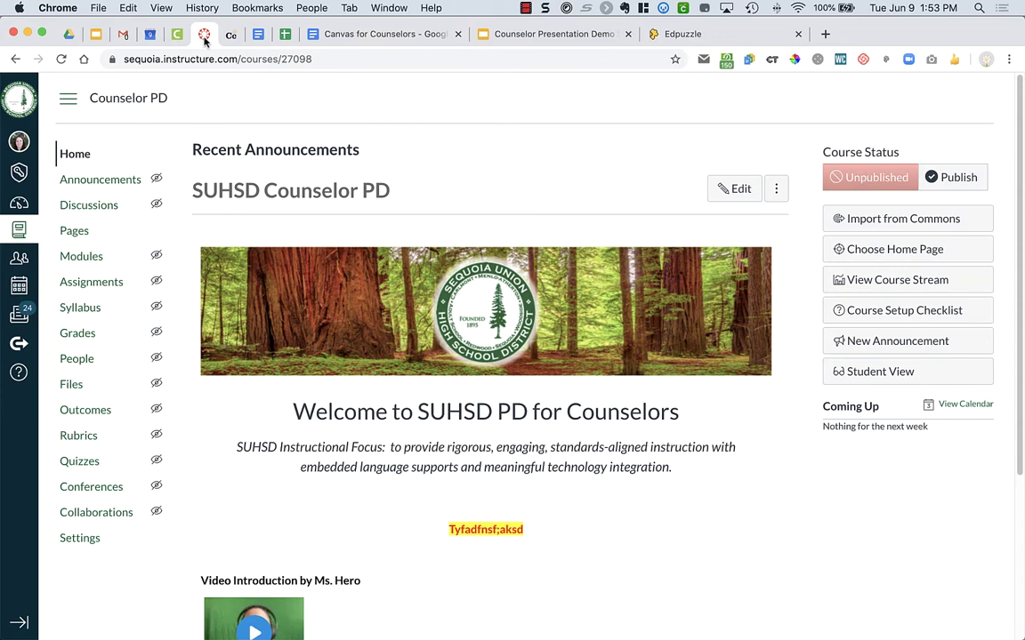
{"action": "left_click", "coordinate": [91, 281]}
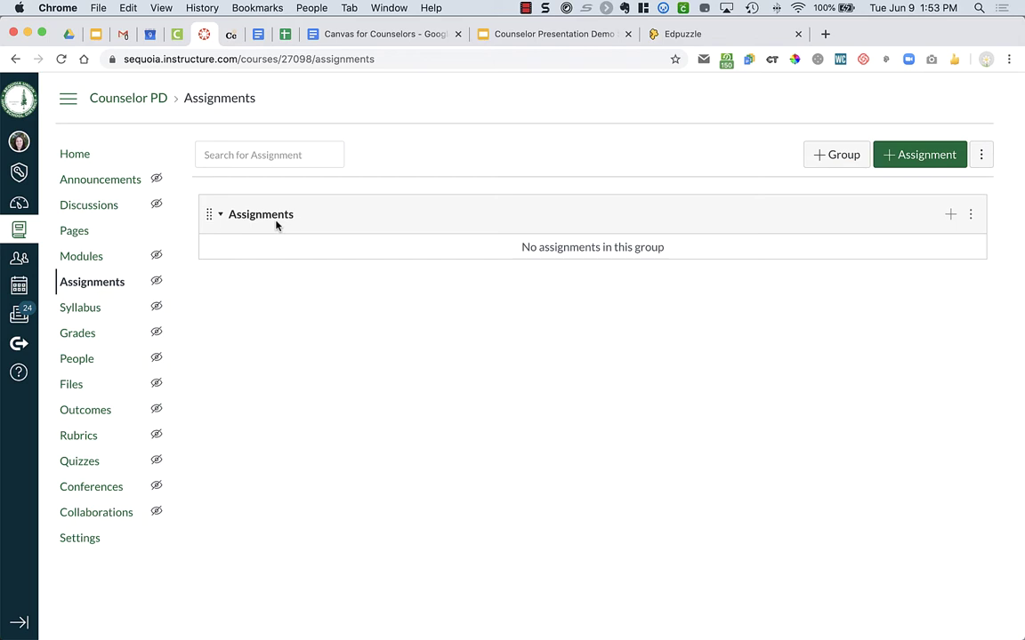
{"action": "left_click", "coordinate": [825, 158]}
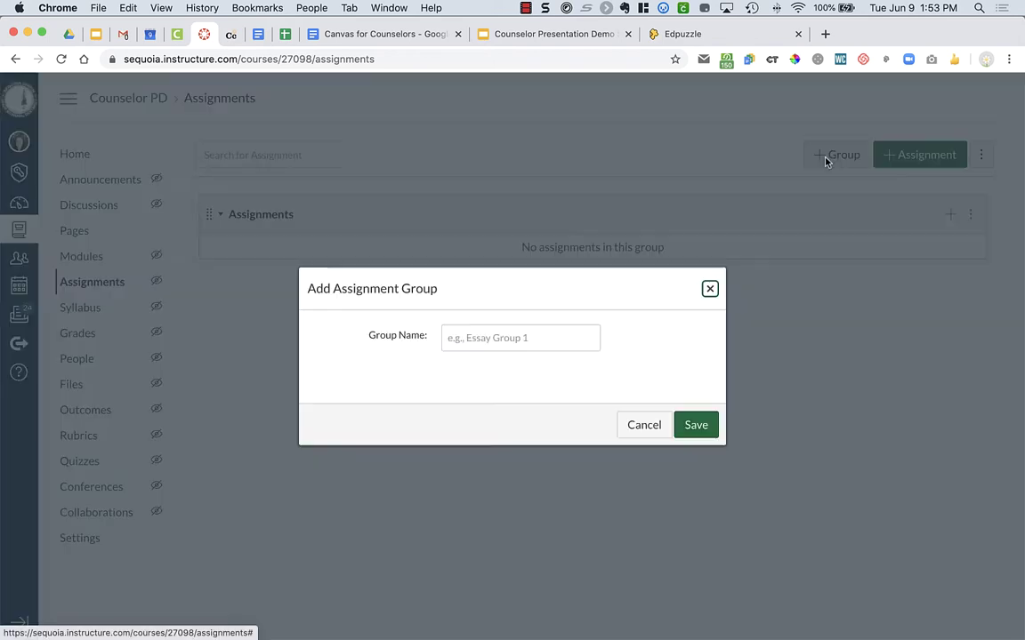
{"action": "left_click", "coordinate": [503, 342]}
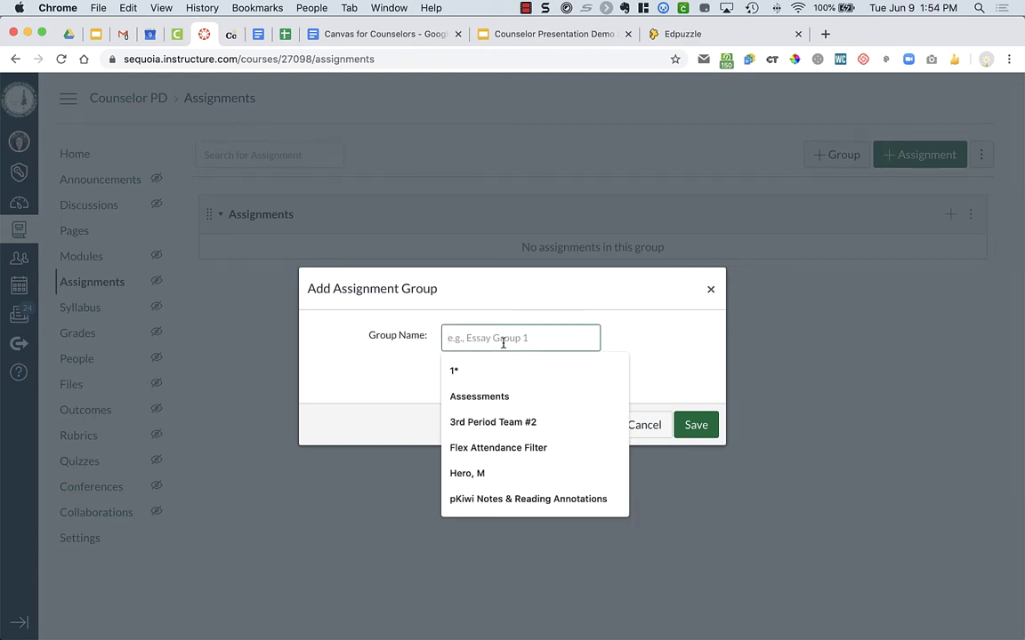
{"action": "type", "text": "Present"}
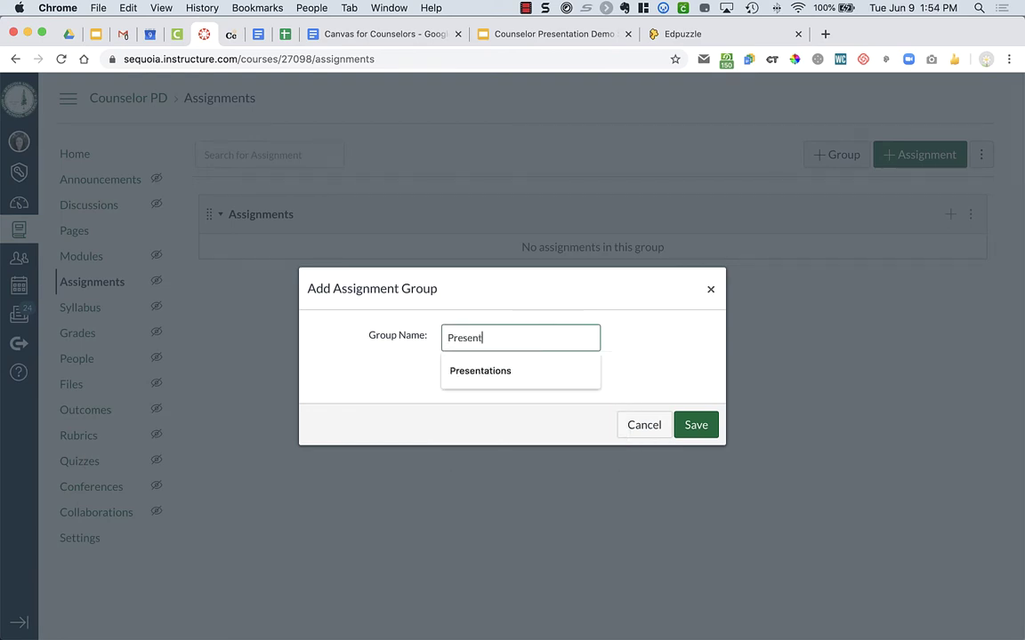
{"action": "left_click", "coordinate": [488, 367]}
{"action": "left_click", "coordinate": [694, 425]}
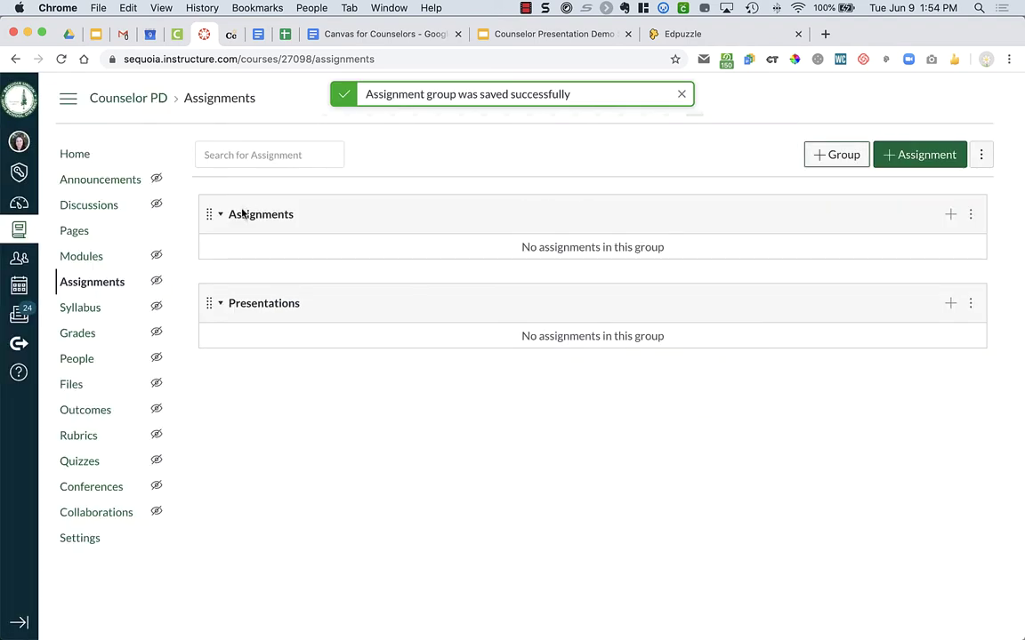
{"action": "left_click", "coordinate": [970, 217]}
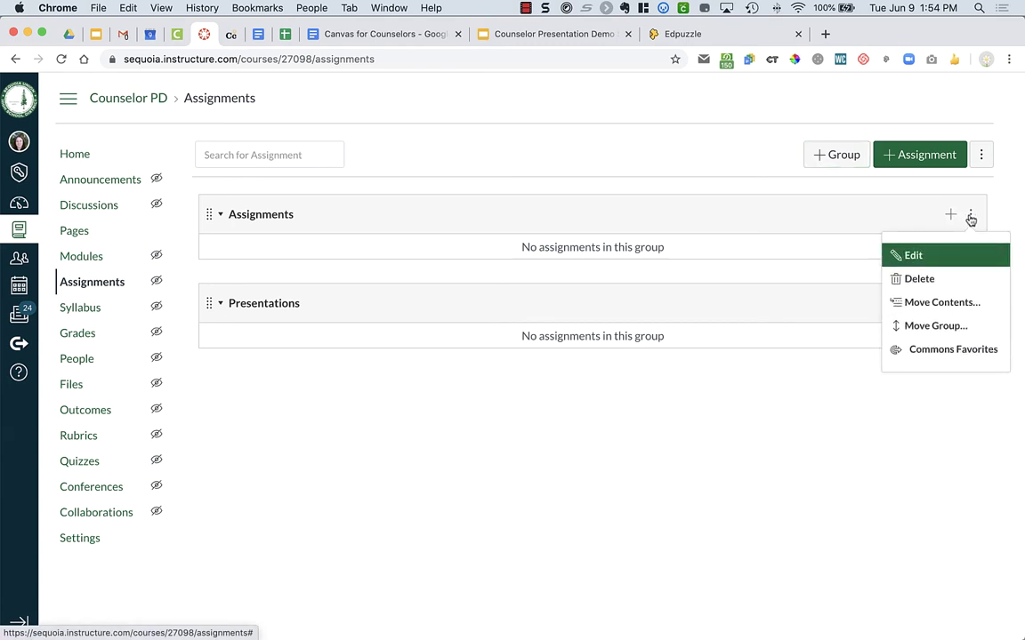
{"action": "left_click", "coordinate": [938, 258]}
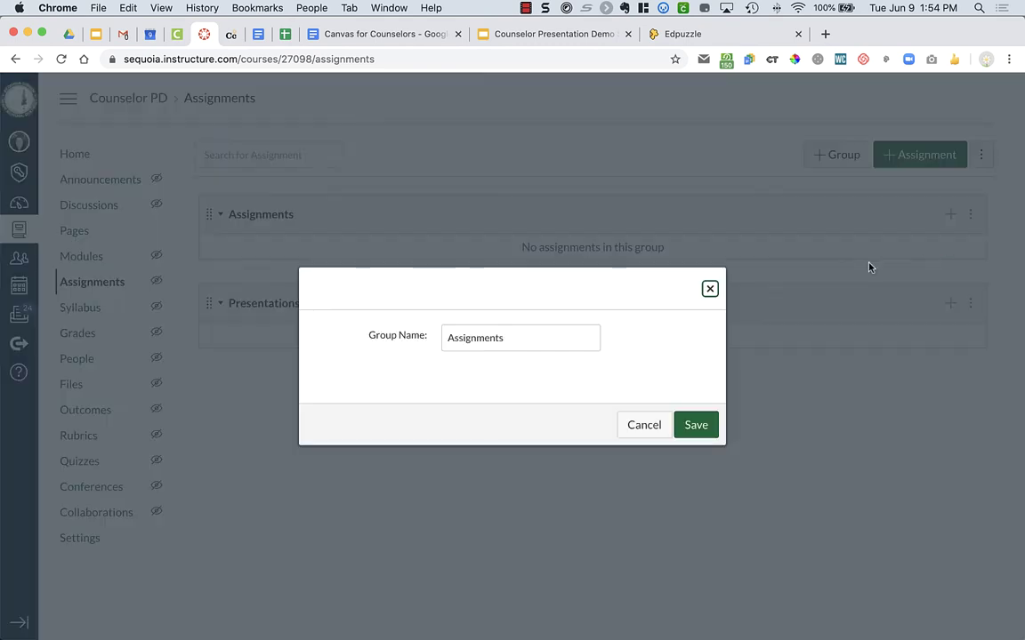
{"action": "left_click", "coordinate": [708, 290]}
{"action": "left_click_drag", "start_coordinate": [207, 303], "coordinate": [204, 336]}
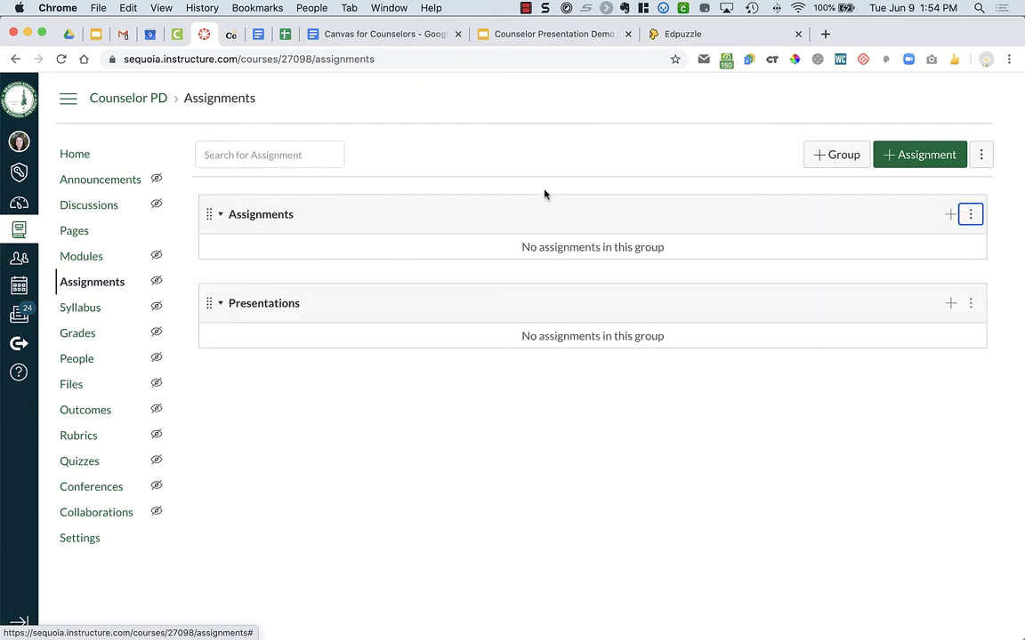
Step: Create a new assignment and name it "Counselor Presentation"
{"action": "left_click", "coordinate": [921, 155]}
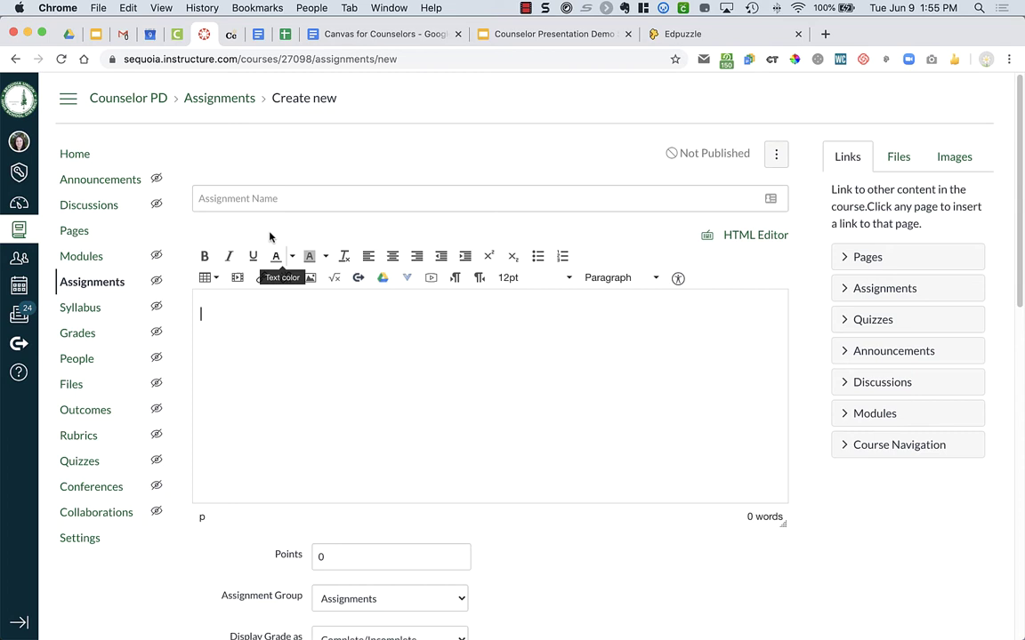
{"action": "left_click", "coordinate": [267, 201]}
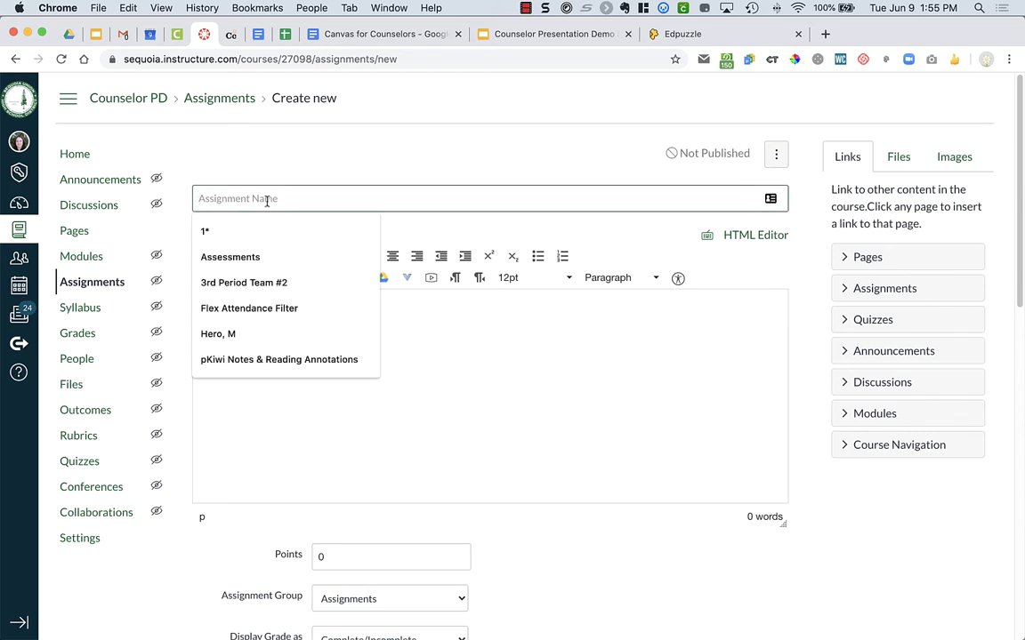
{"action": "type", "text": "Counselor Presentation"}
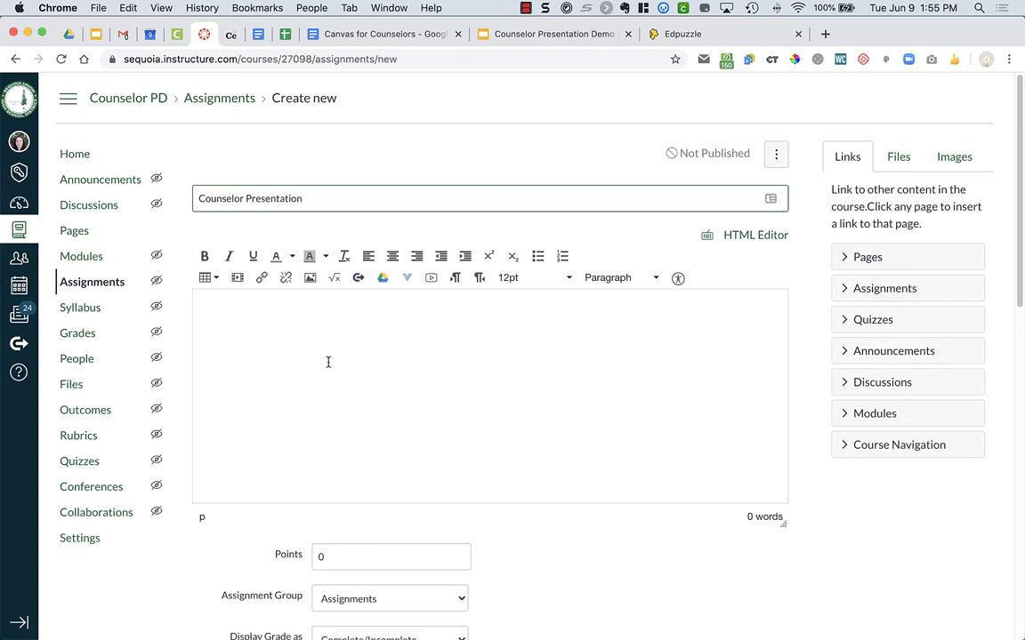
Step: Start a numbered list in the assignment description with the item "Review the slides for the presentation."
{"action": "left_click", "coordinate": [251, 316]}
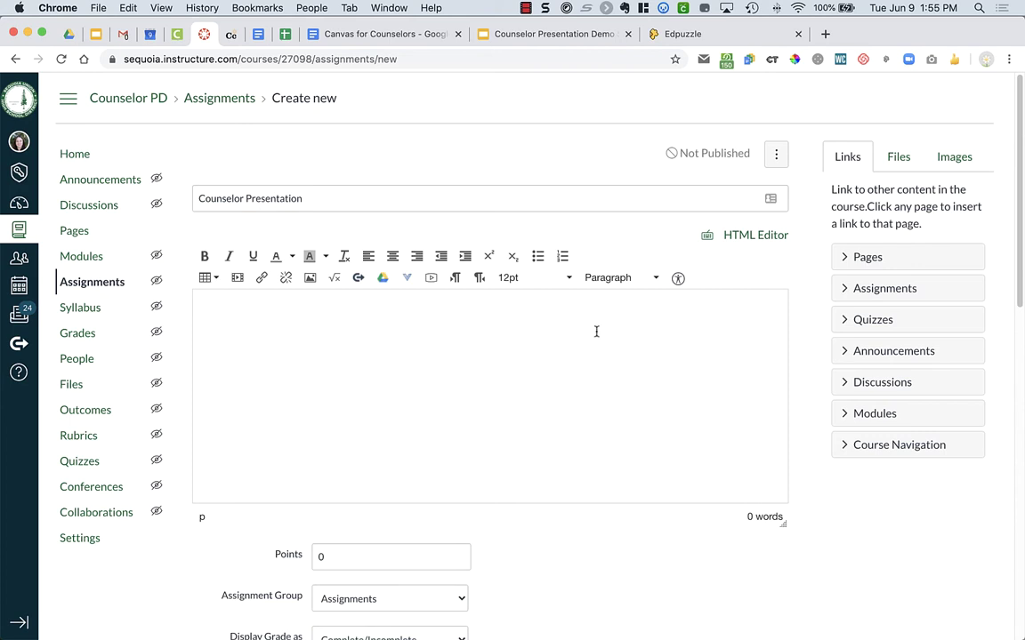
{"action": "left_click", "coordinate": [562, 257]}
{"action": "type", "text": "Review the slides"}
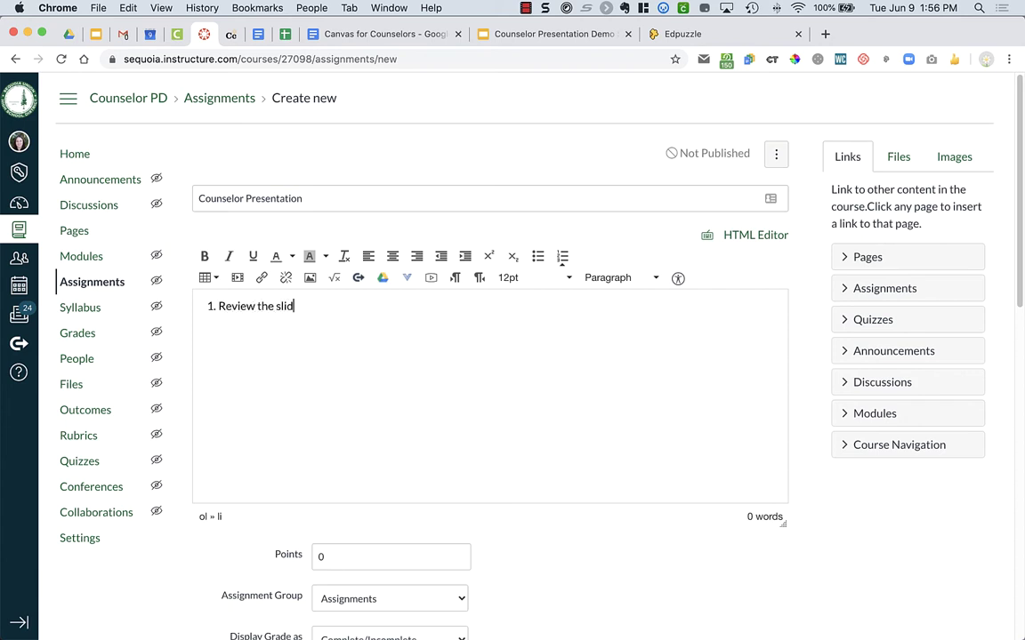
{"action": "type", "text": " for the prsen"}
{"action": "key", "text": "BackSpace"}
{"action": "key", "text": "BackSpace"}
{"action": "key", "text": "BackSpace"}
{"action": "type", "text": "esentation."}
{"action": "key", "text": "Return"}
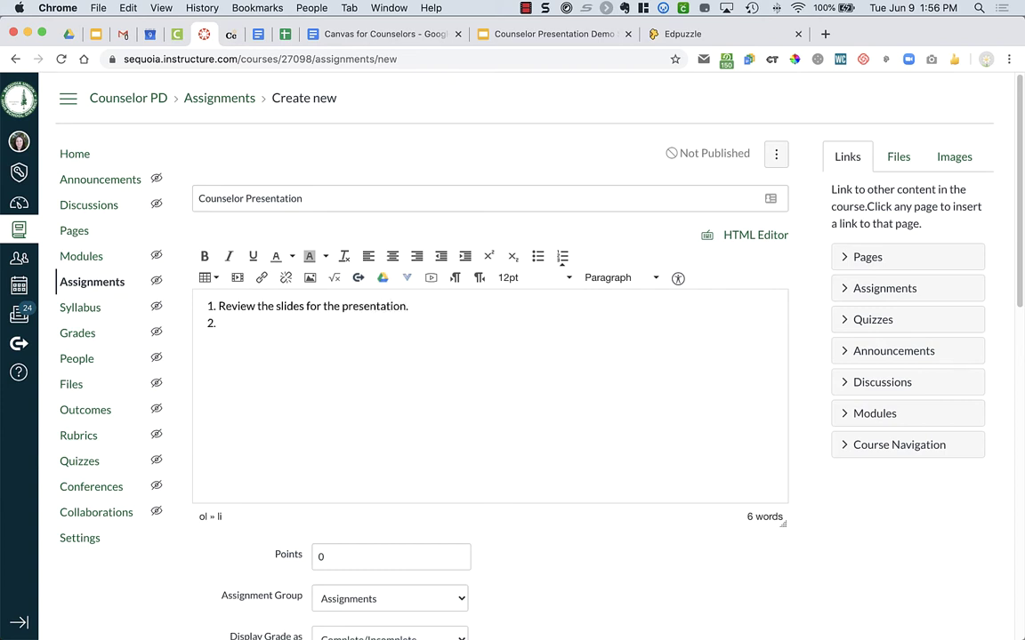
Step: Add the second list item "Respond with a summary and questions that you have." and the line "Link to presentation" below the list
{"action": "type", "text": "Respond "}
{"action": "type", "text": "with a summary and qu"}
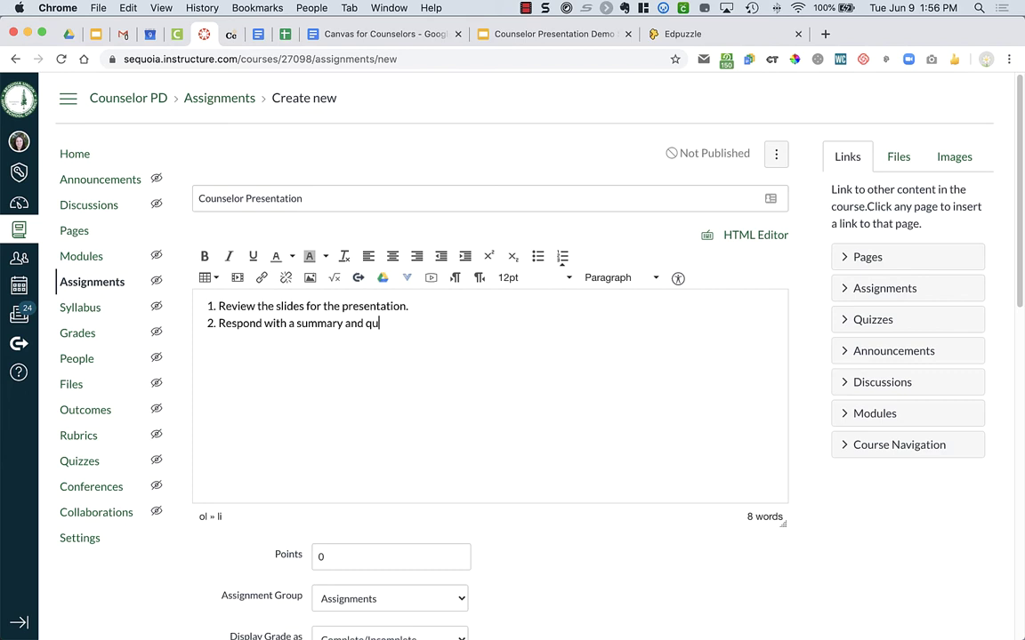
{"action": "type", "text": "estions that you ahve"}
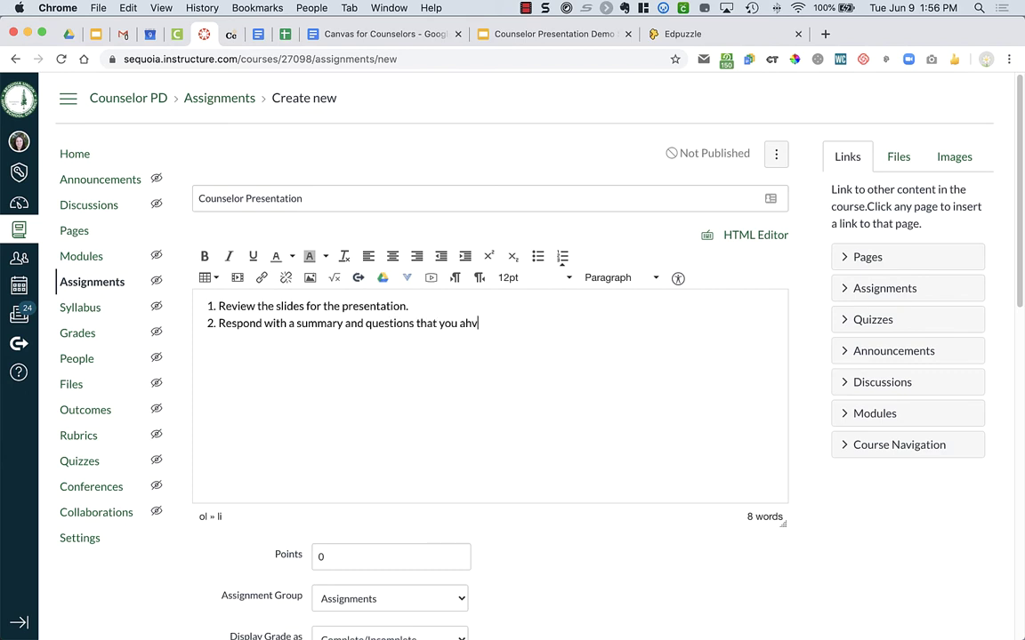
{"action": "key", "text": "BackSpace"}
{"action": "key", "text": "BackSpace"}
{"action": "key", "text": "BackSpace"}
{"action": "key", "text": "BackSpace"}
{"action": "type", "text": "have."}
{"action": "key", "text": "Return"}
{"action": "key", "text": "Return"}
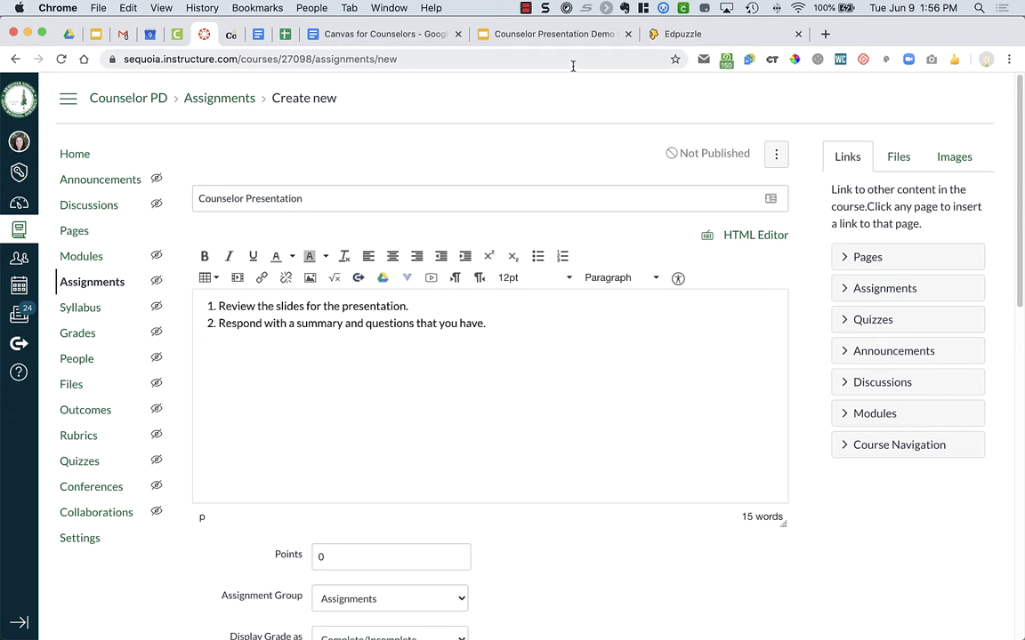
{"action": "type", "text": "Link to presentation"}
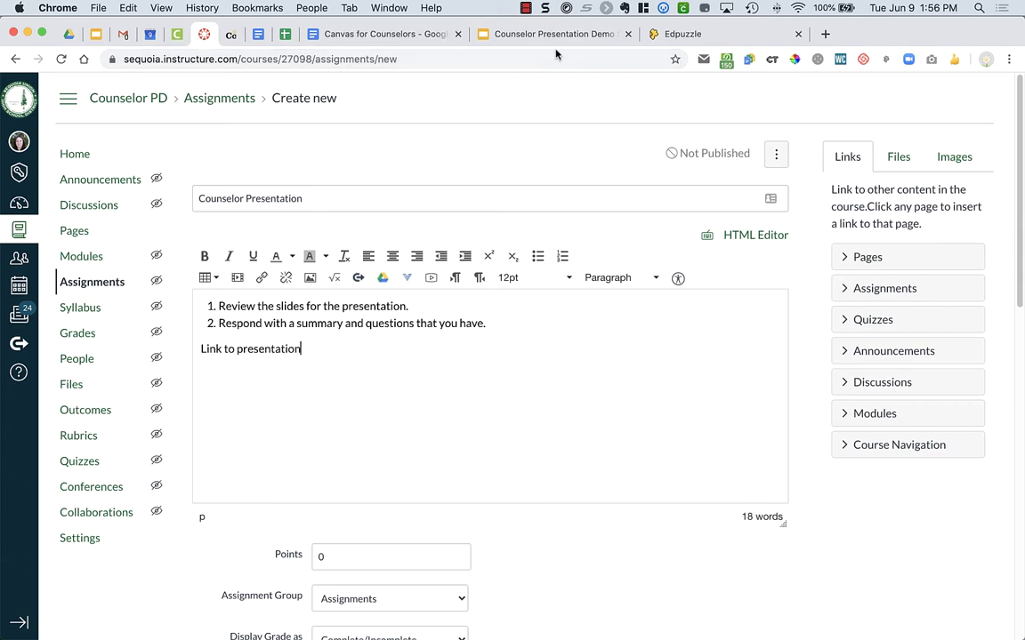
Step: Switch to the Counselor Presentation Demo slides in Google Slides and set their link sharing to Anyone with the link
{"action": "left_click", "coordinate": [554, 38]}
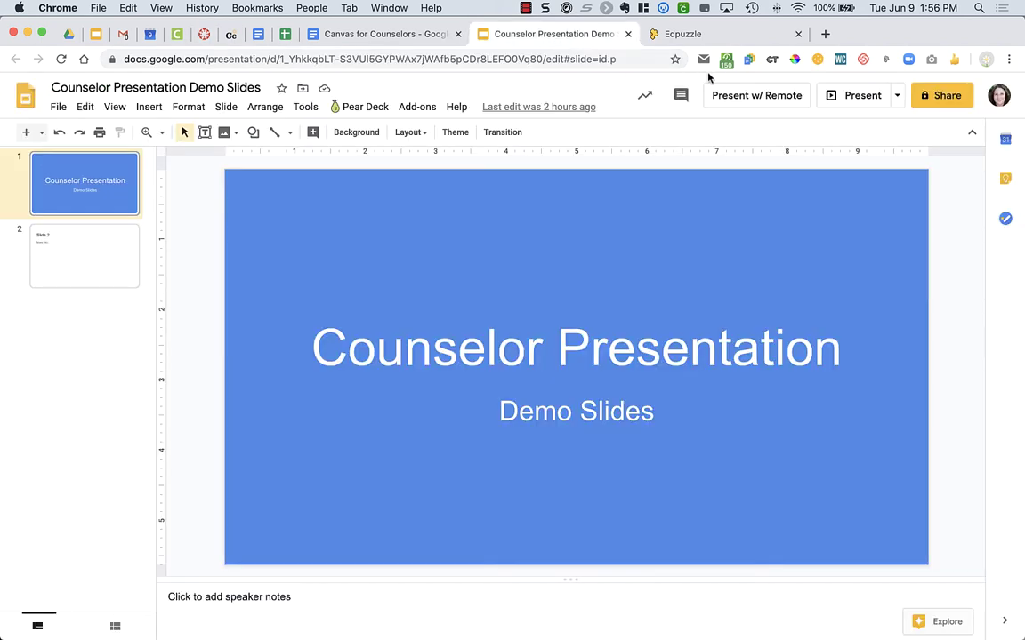
{"action": "left_click", "coordinate": [942, 95]}
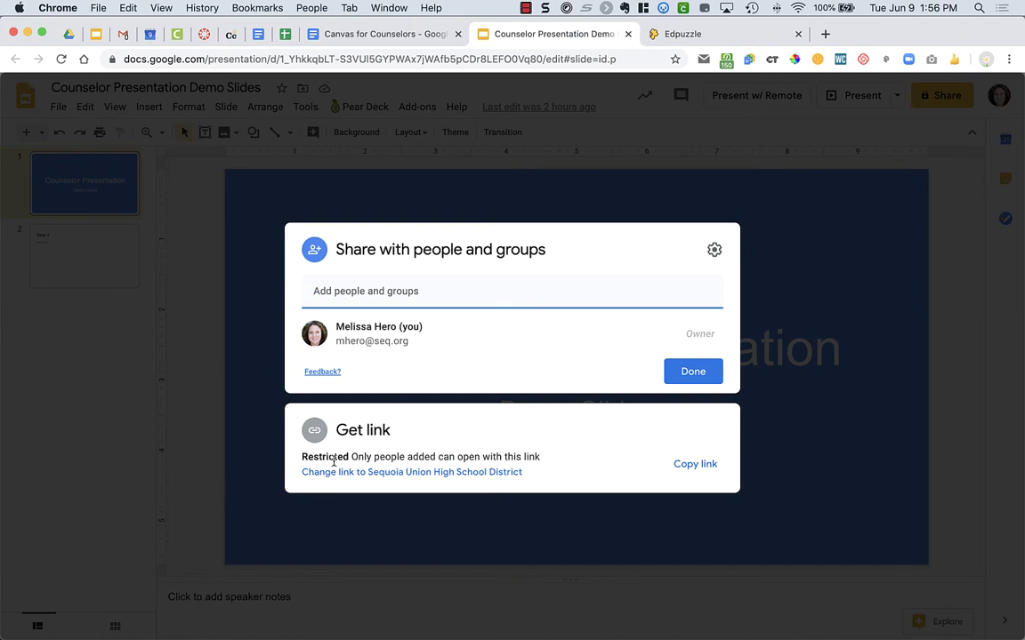
{"action": "left_click", "coordinate": [334, 476]}
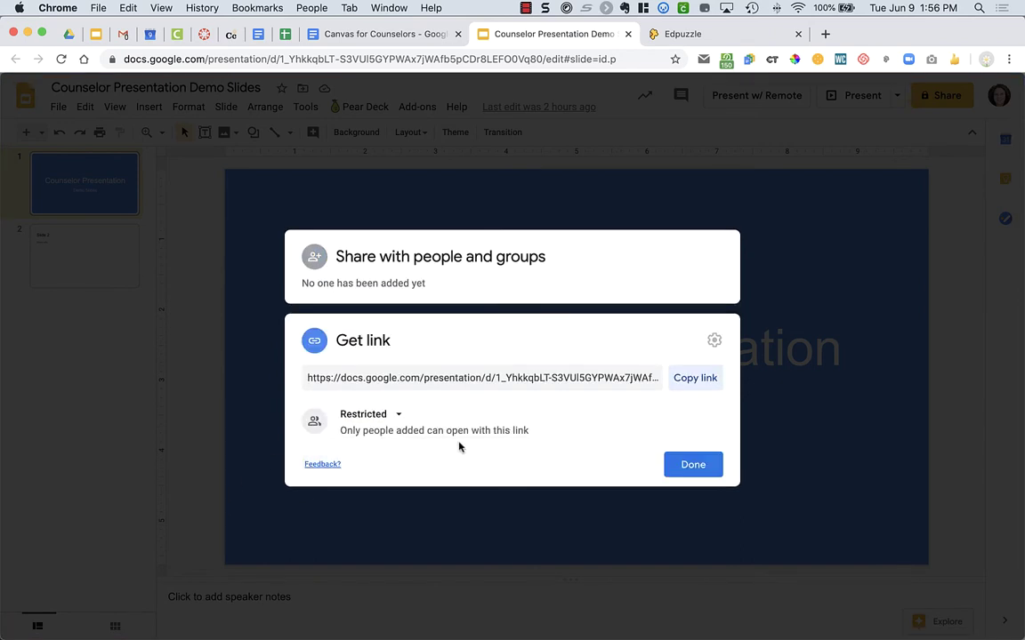
{"action": "left_click", "coordinate": [399, 417]}
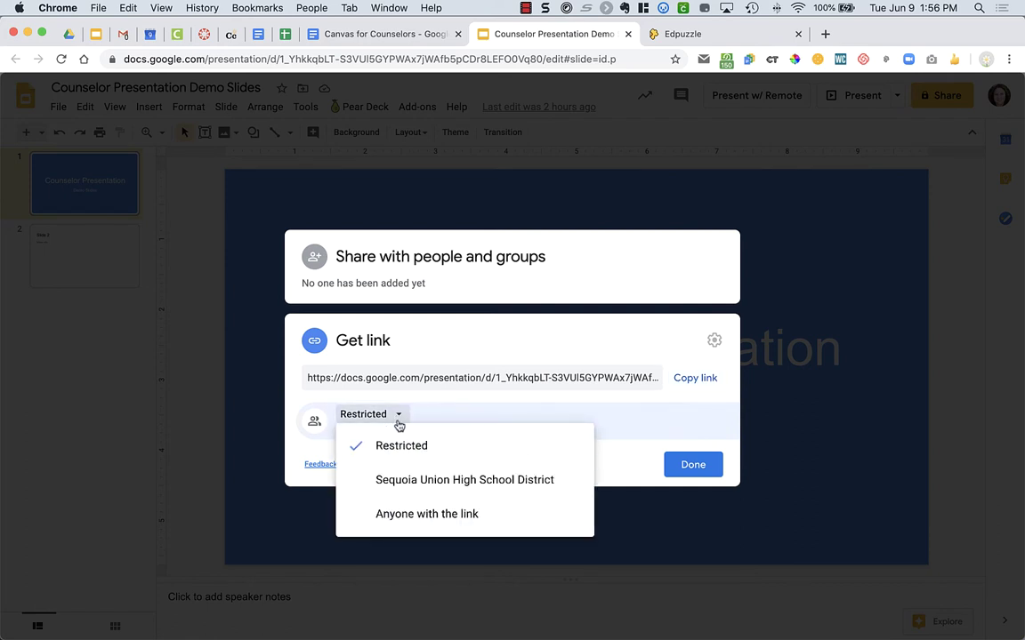
{"action": "left_click", "coordinate": [423, 520]}
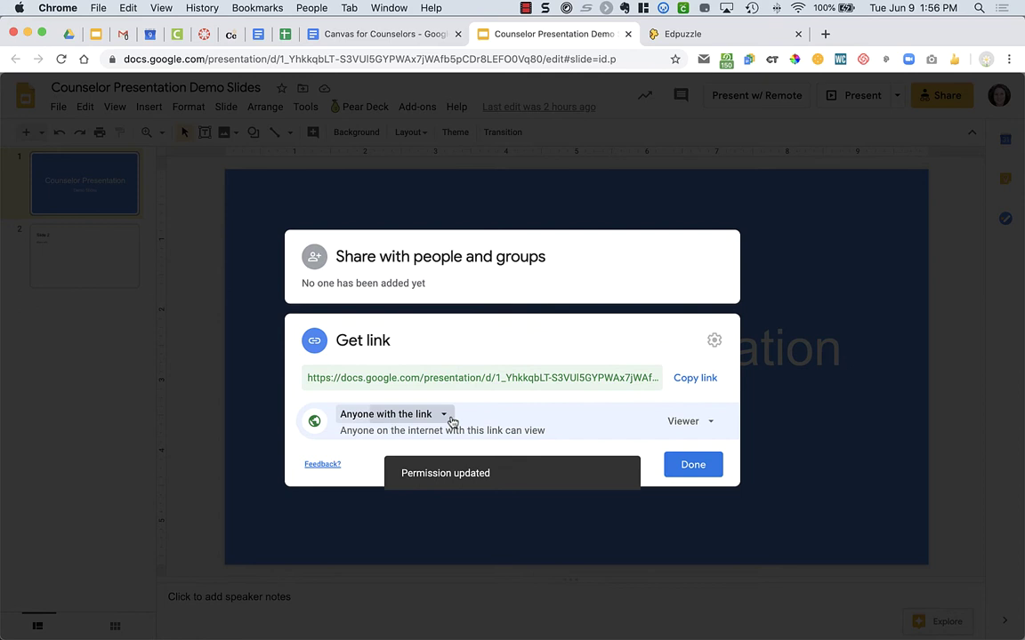
{"action": "left_click", "coordinate": [445, 415]}
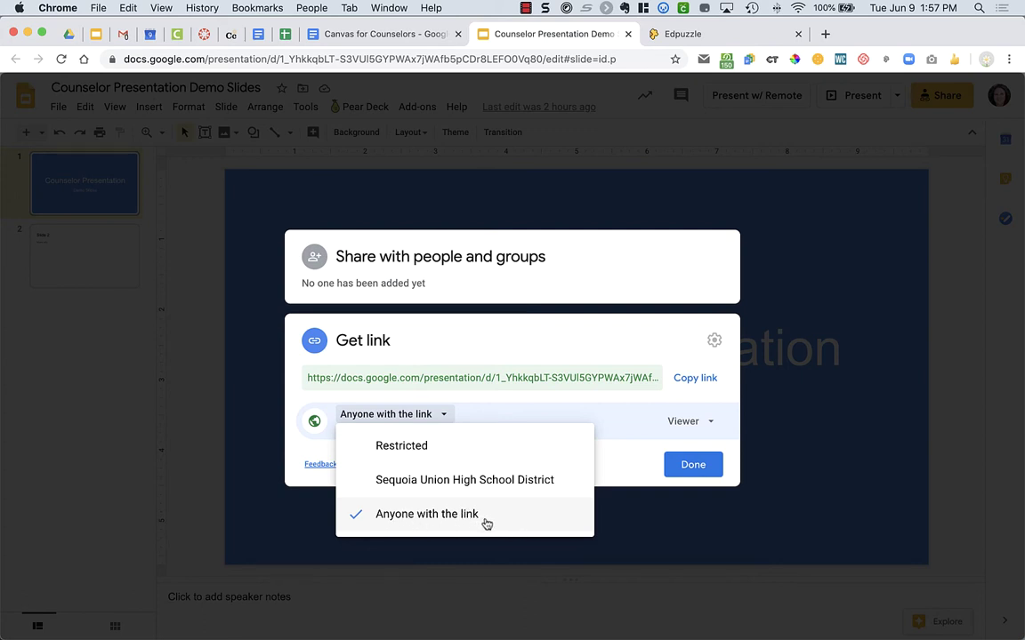
{"action": "left_click", "coordinate": [688, 467]}
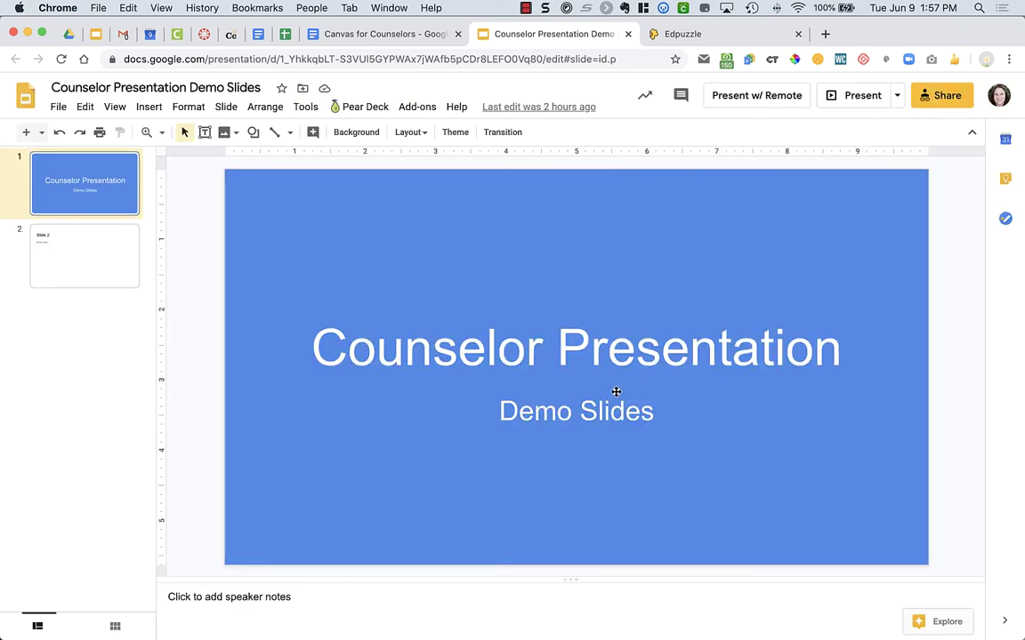
Step: Copy the sharing link of the Counselor Presentation Demo Slides
{"action": "left_click", "coordinate": [943, 96]}
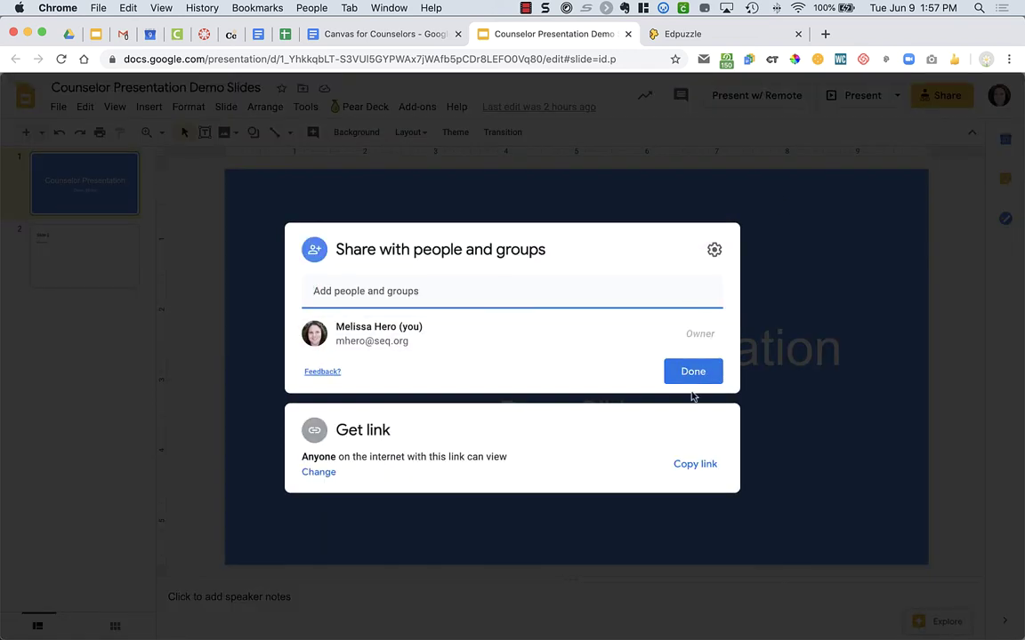
{"action": "left_click", "coordinate": [703, 465]}
{"action": "left_click", "coordinate": [871, 327]}
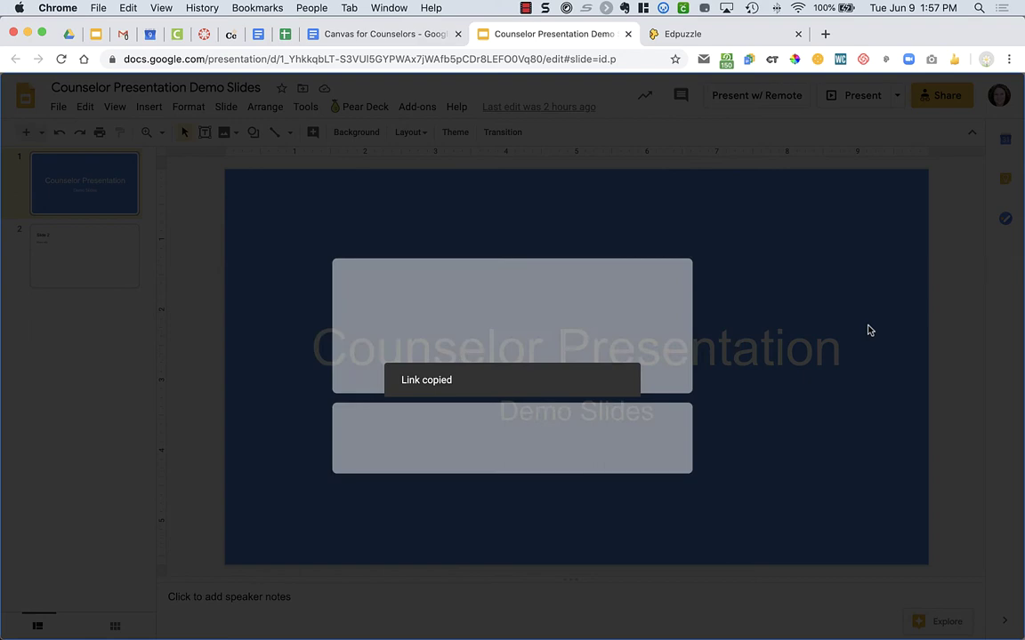
Step: Return to the Canvas assignment and link the text "Link to presentation" to the copied slides URL
{"action": "left_click", "coordinate": [203, 36]}
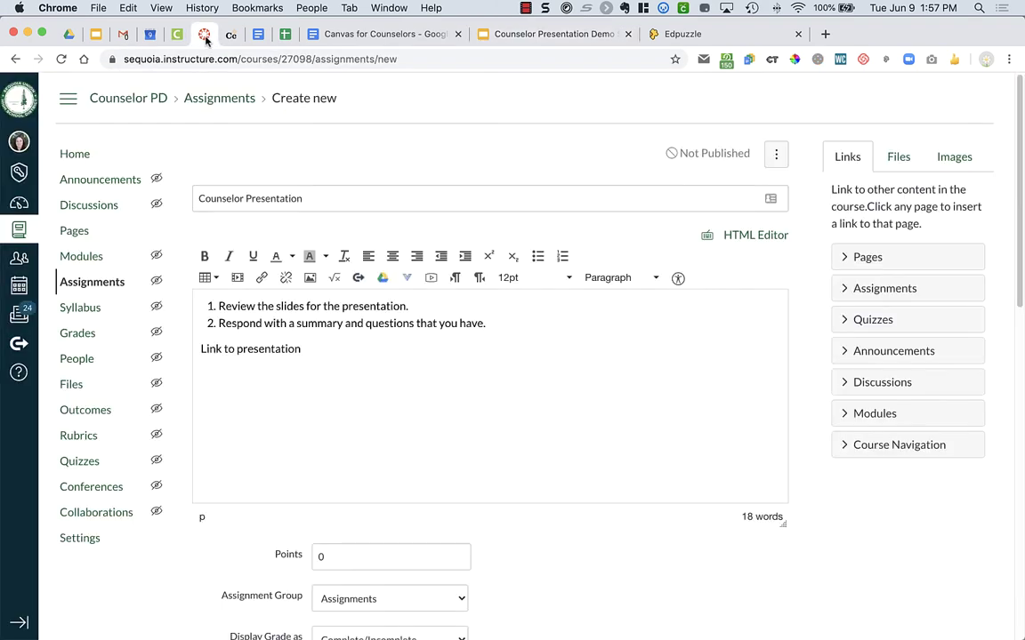
{"action": "left_click_drag", "start_coordinate": [321, 352], "coordinate": [198, 350]}
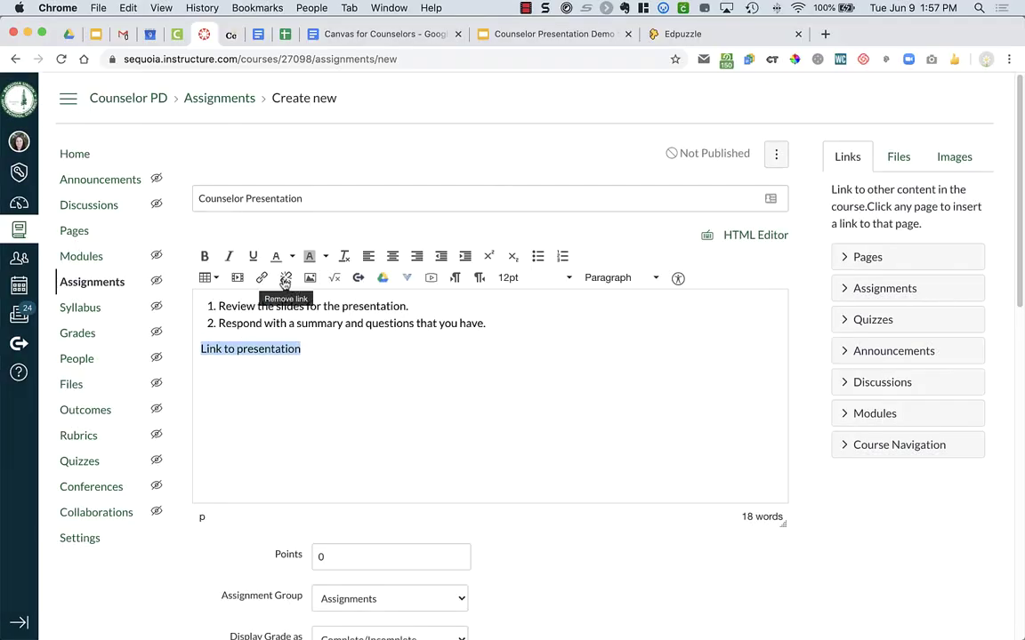
{"action": "left_click", "coordinate": [262, 279]}
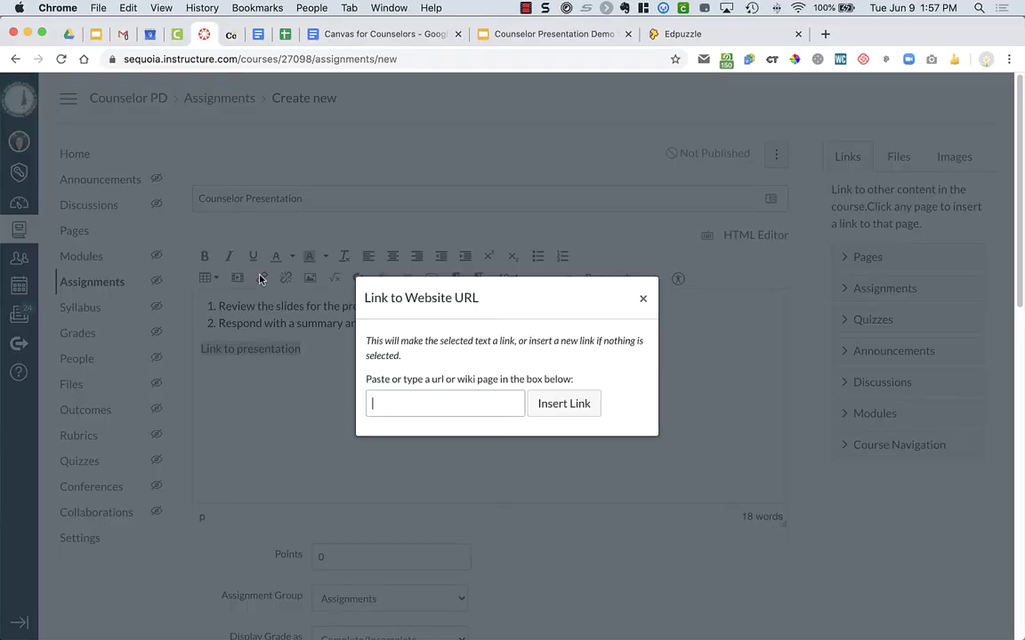
{"action": "key", "text": "super+v"}
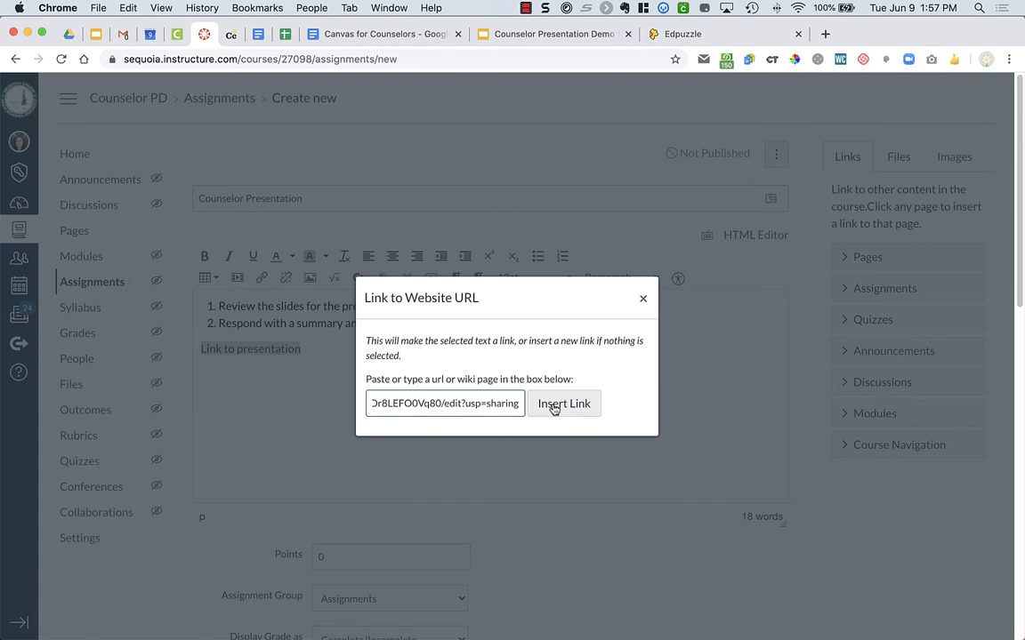
{"action": "left_click", "coordinate": [556, 404]}
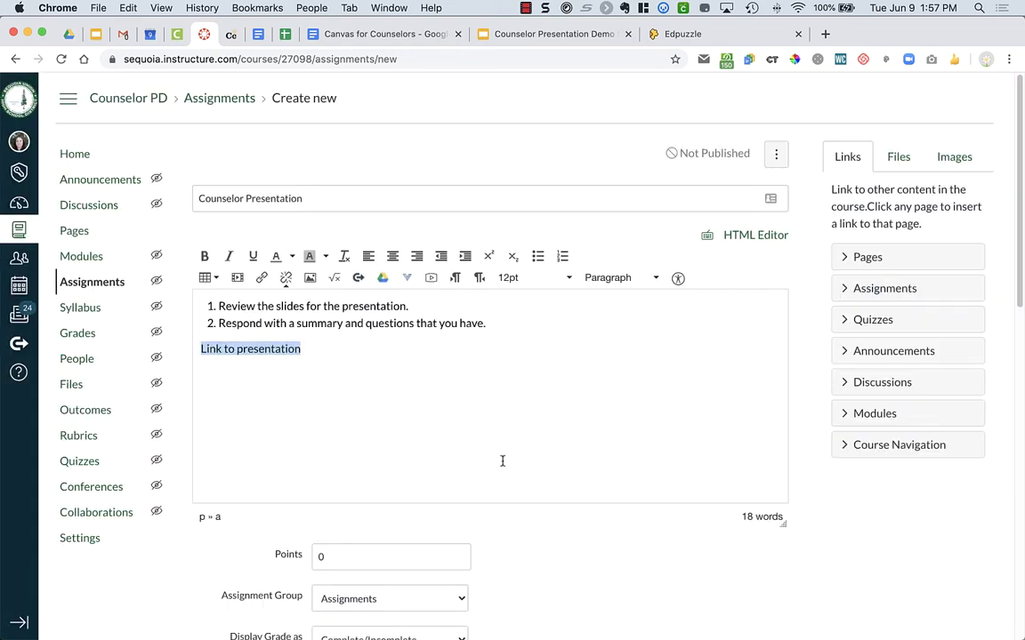
Step: Put the assignment in the Presentations assignment group and set its grade display to Complete/Incomplete
{"action": "scroll", "coordinate": [501, 418], "scroll_direction": "down", "scroll_amount": 6}
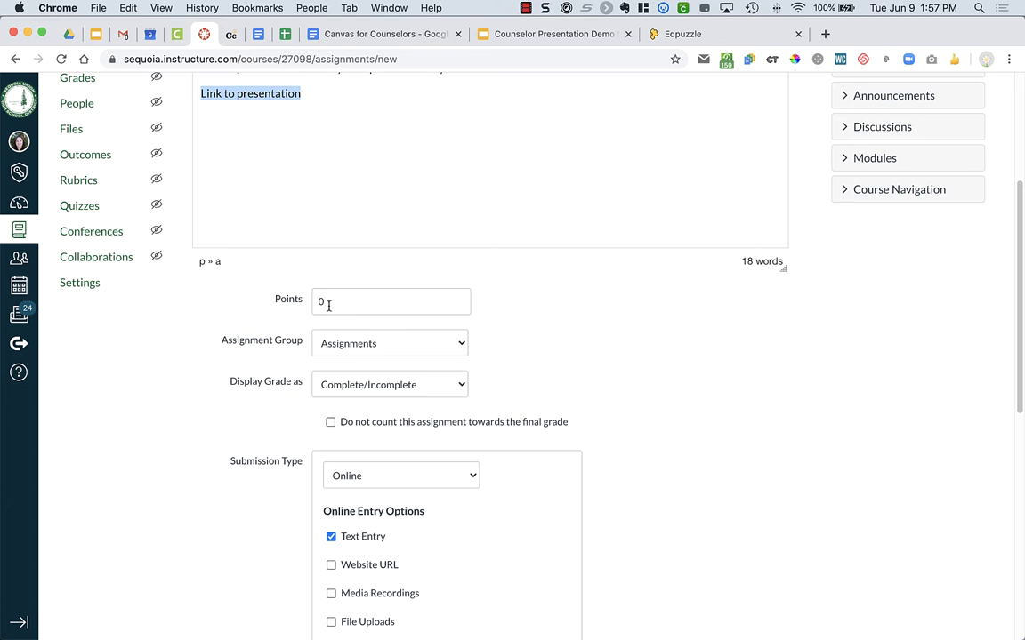
{"action": "left_click", "coordinate": [346, 350]}
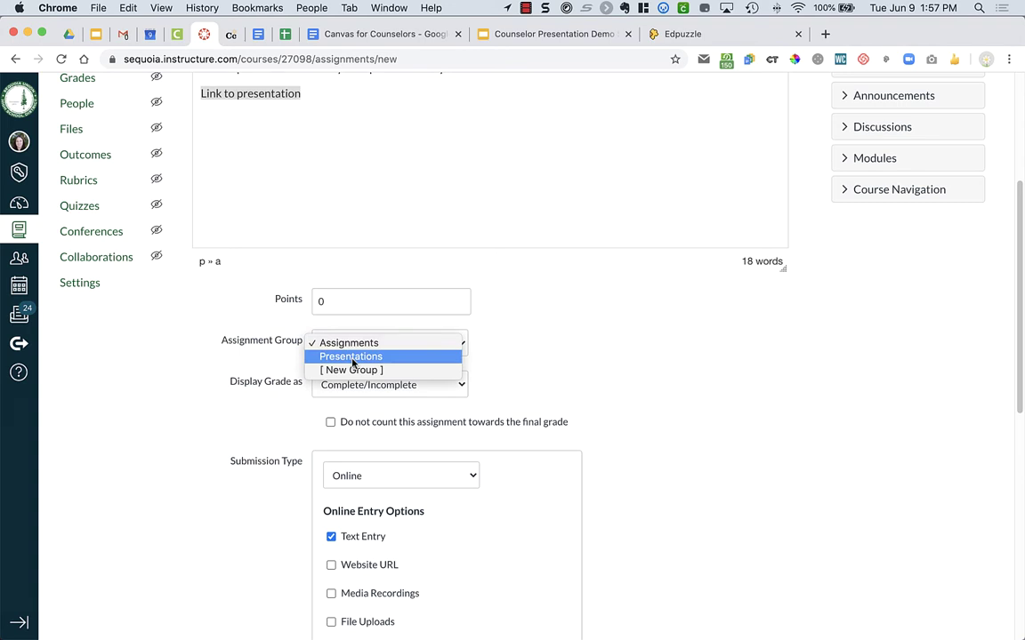
{"action": "left_click", "coordinate": [353, 359]}
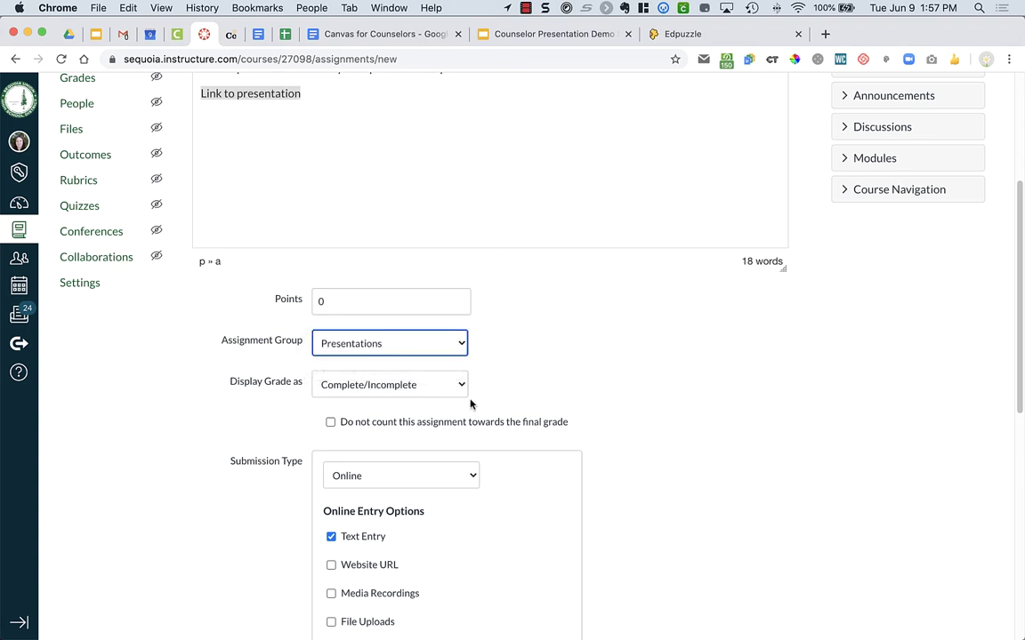
{"action": "left_click", "coordinate": [434, 390]}
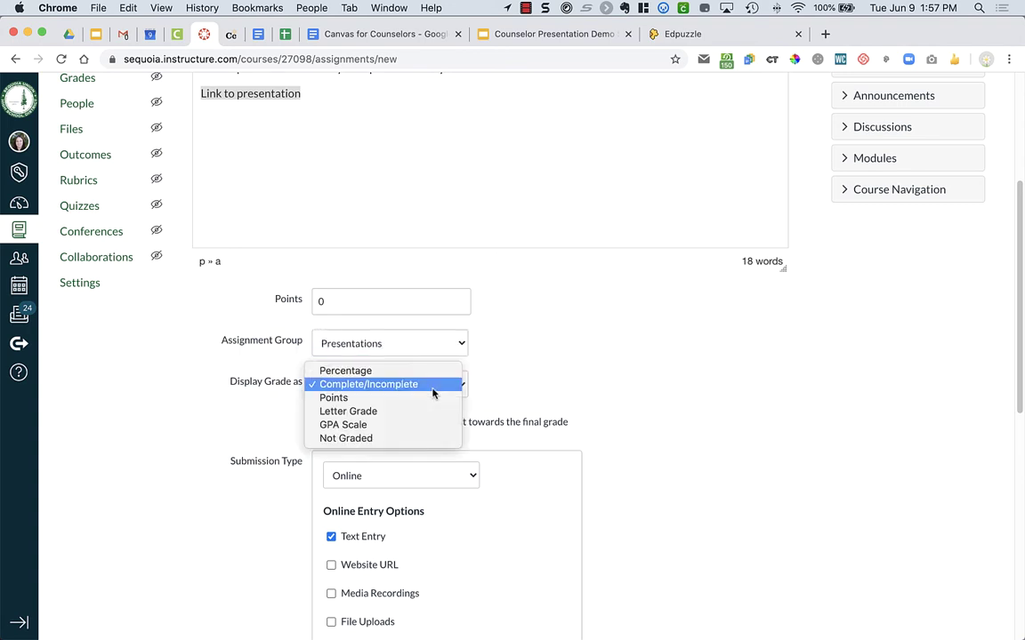
{"action": "left_click", "coordinate": [365, 388]}
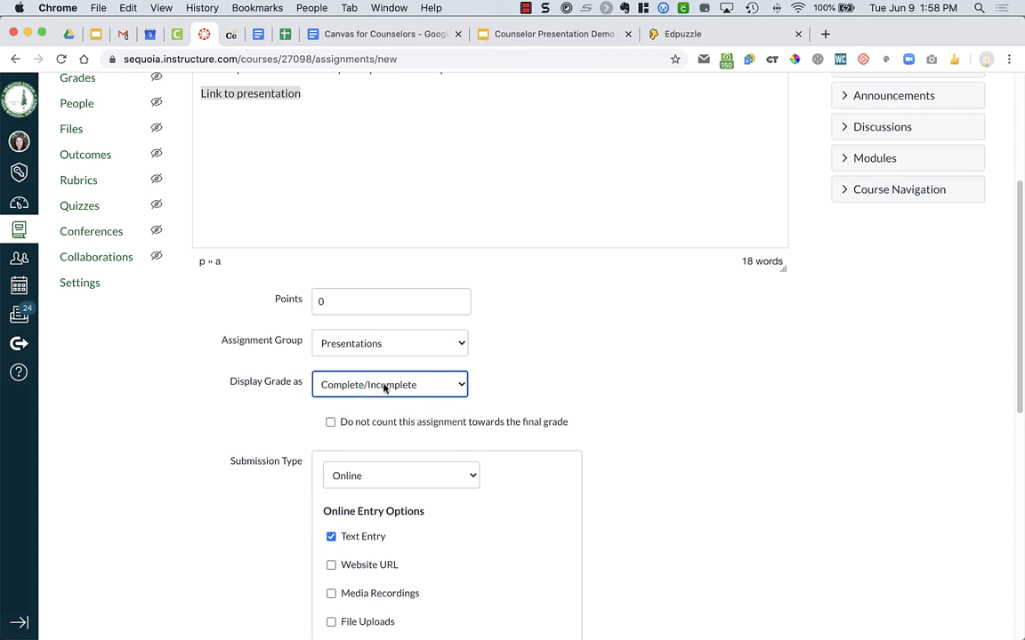
{"action": "left_click", "coordinate": [429, 391]}
{"action": "left_click", "coordinate": [411, 435]}
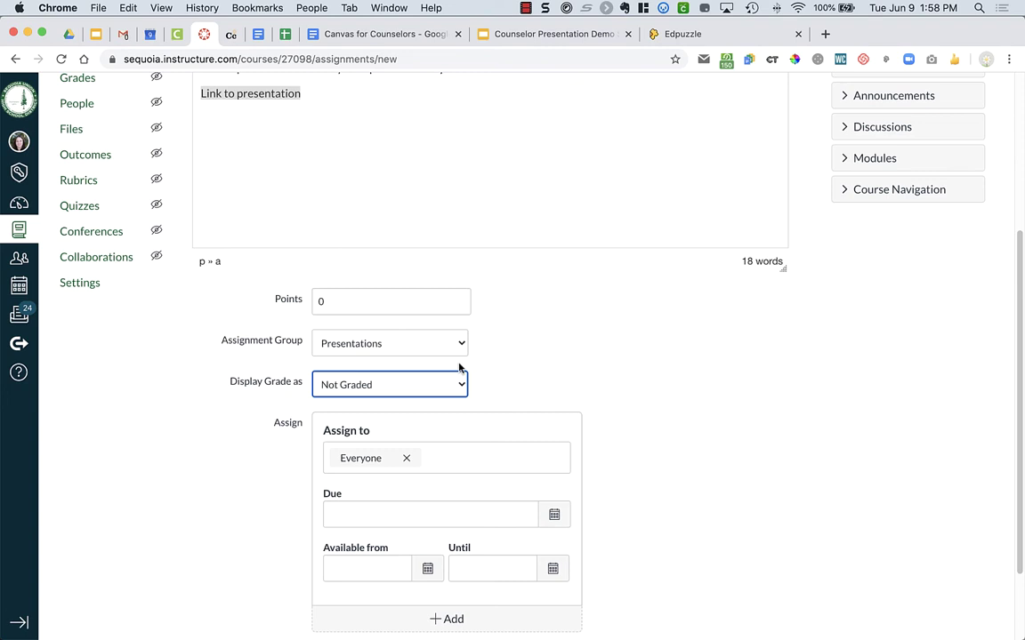
{"action": "left_click", "coordinate": [440, 385]}
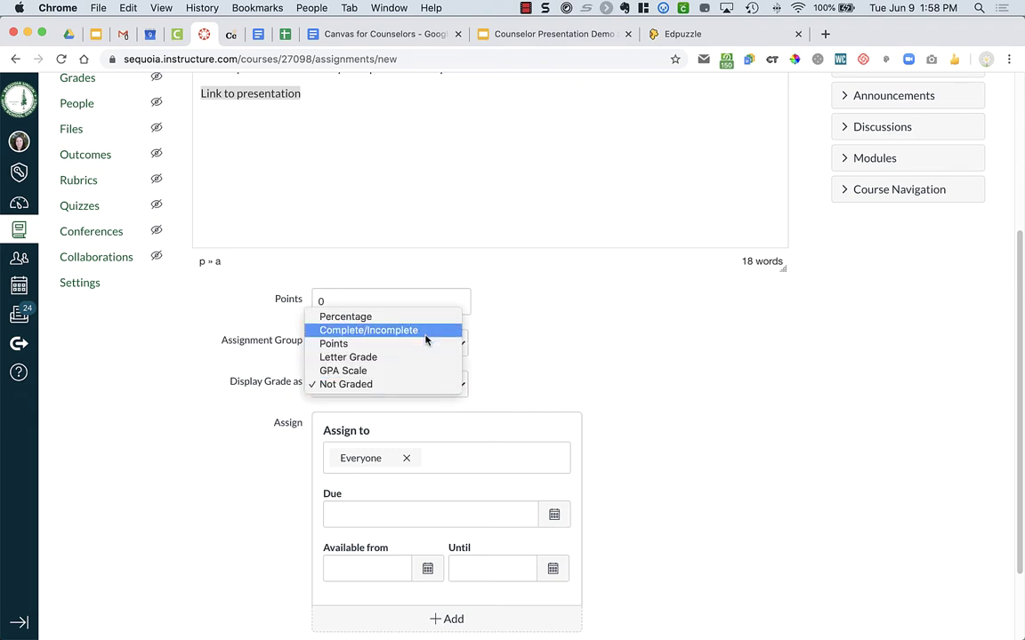
{"action": "left_click", "coordinate": [418, 343]}
{"action": "left_click", "coordinate": [402, 385]}
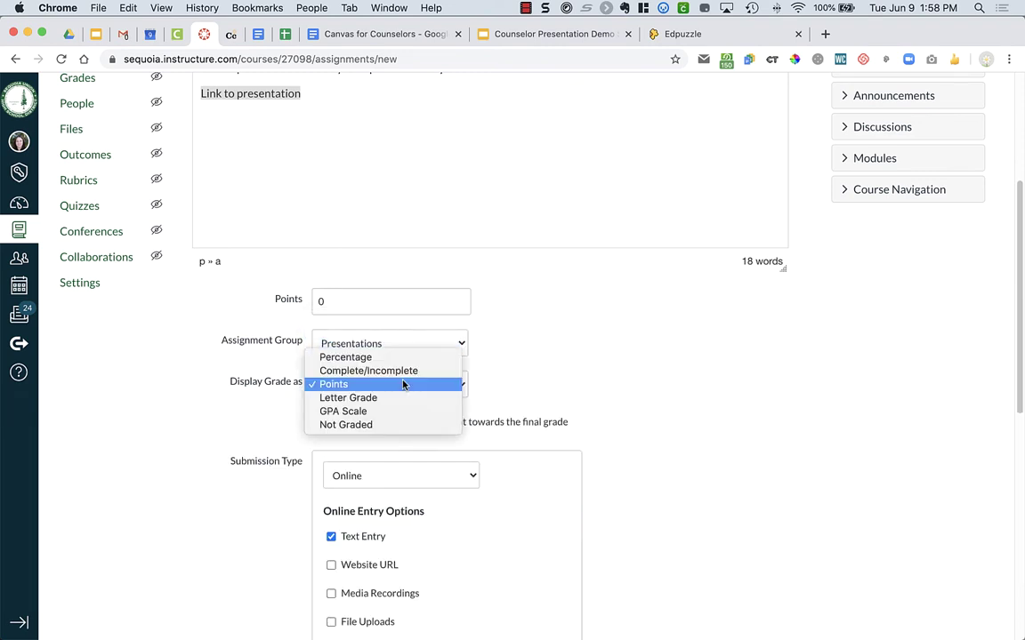
{"action": "left_click", "coordinate": [403, 371]}
Step: Exclude the assignment from counting towards the final grade
{"action": "scroll", "coordinate": [498, 444], "scroll_direction": "down", "scroll_amount": 3}
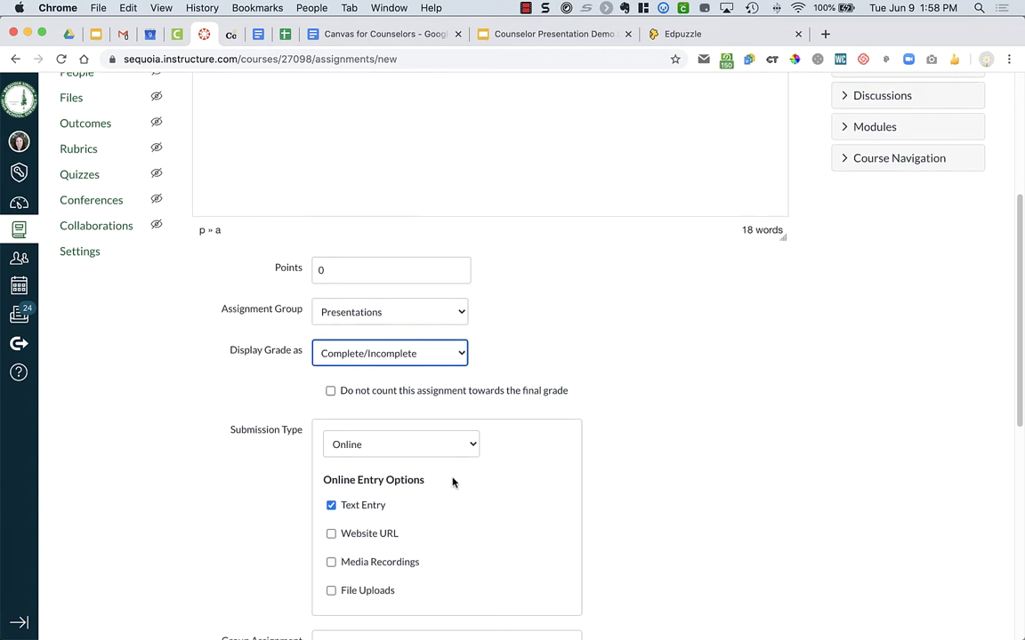
{"action": "left_click", "coordinate": [330, 296]}
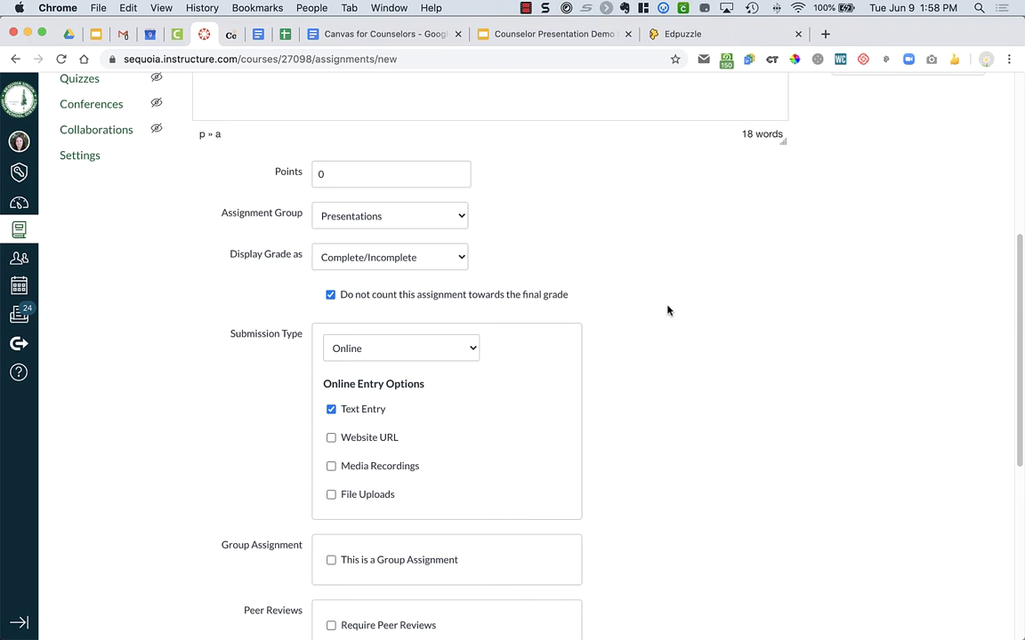
{"action": "scroll", "coordinate": [668, 309], "scroll_direction": "down", "scroll_amount": 3}
{"action": "left_click", "coordinate": [443, 218]}
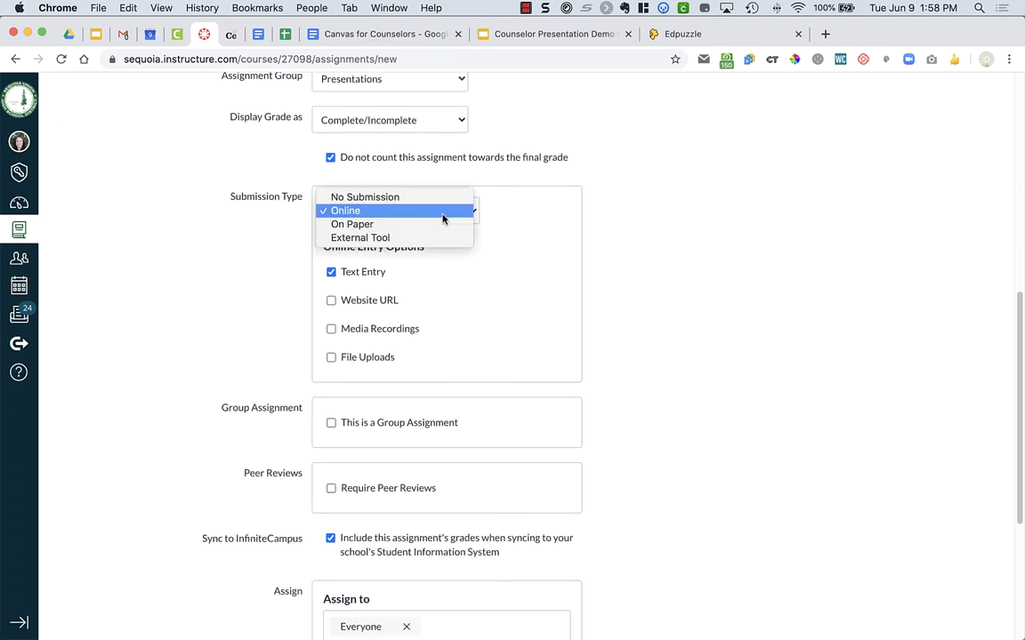
{"action": "left_click", "coordinate": [440, 198]}
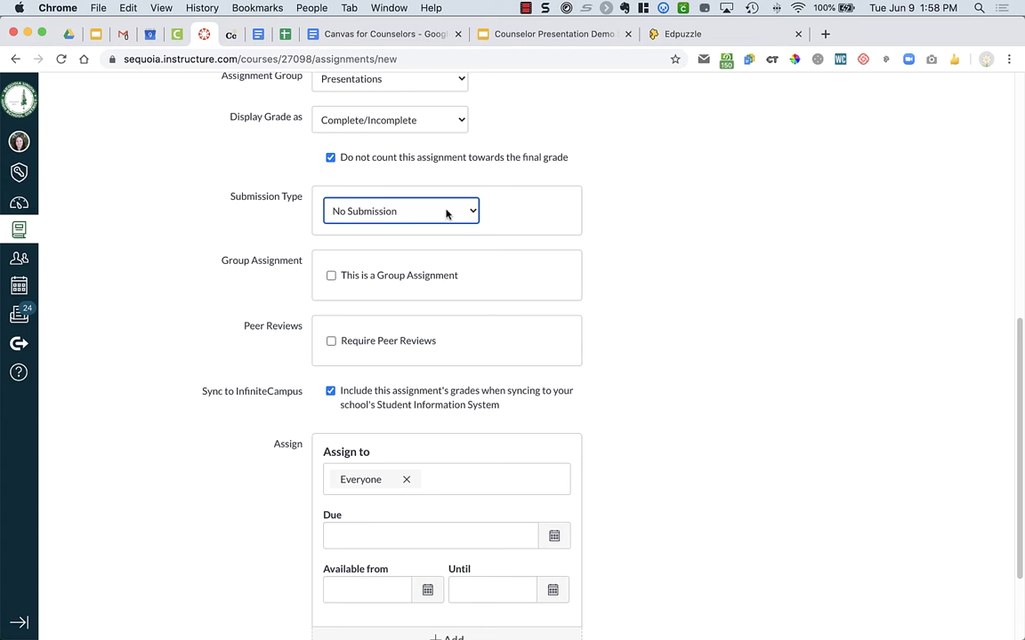
{"action": "left_click", "coordinate": [447, 212]}
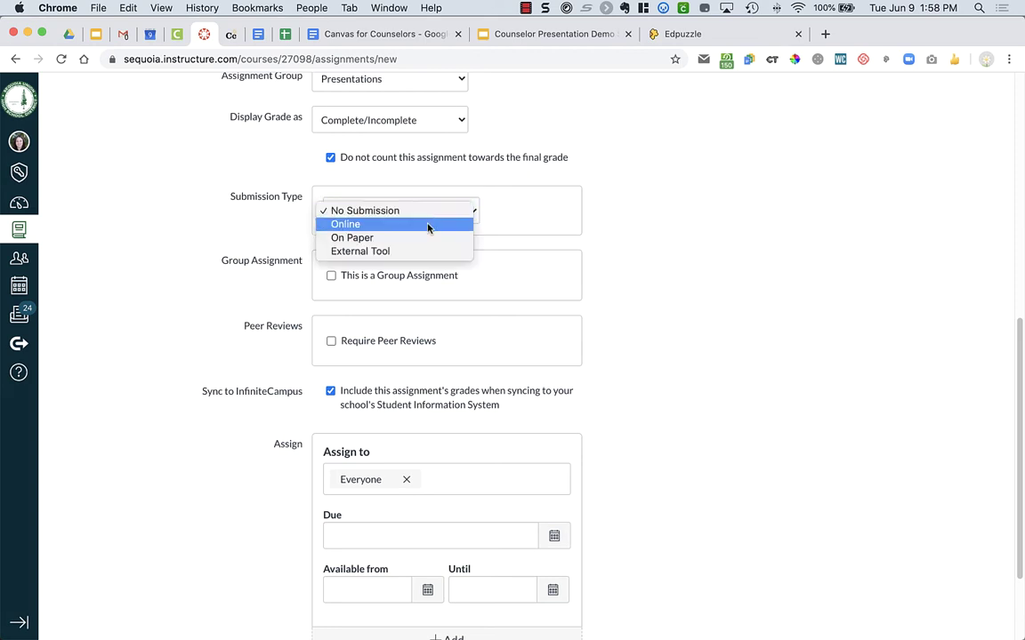
{"action": "left_click", "coordinate": [428, 225]}
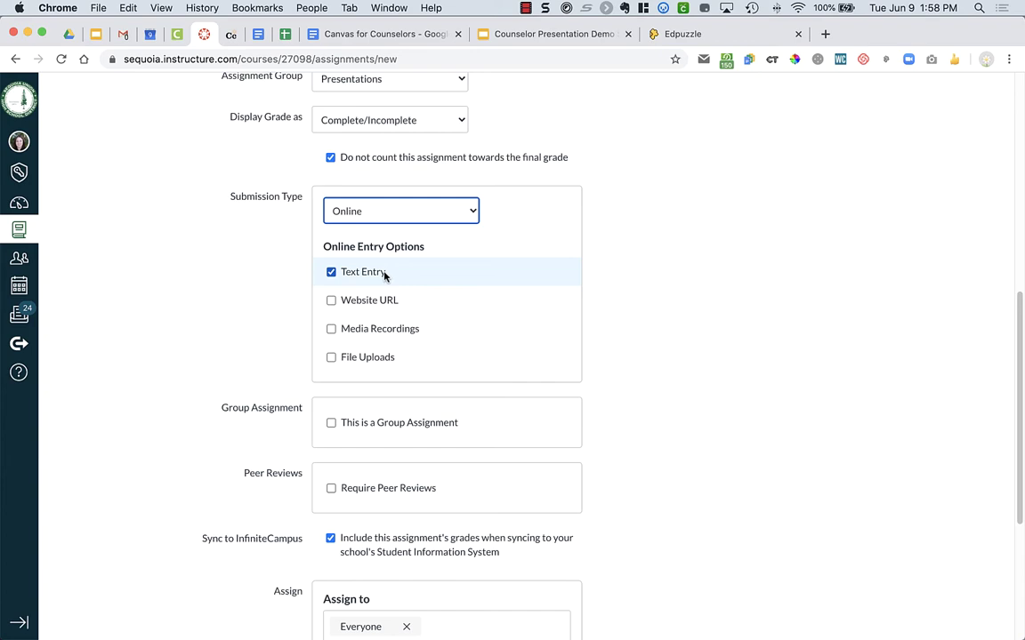
Step: Review the assignment's instructions, grading and submission settings, and the course sections available for assigning it
{"action": "scroll", "coordinate": [384, 273], "scroll_direction": "up", "scroll_amount": 7}
{"action": "scroll", "coordinate": [385, 273], "scroll_direction": "down", "scroll_amount": 12}
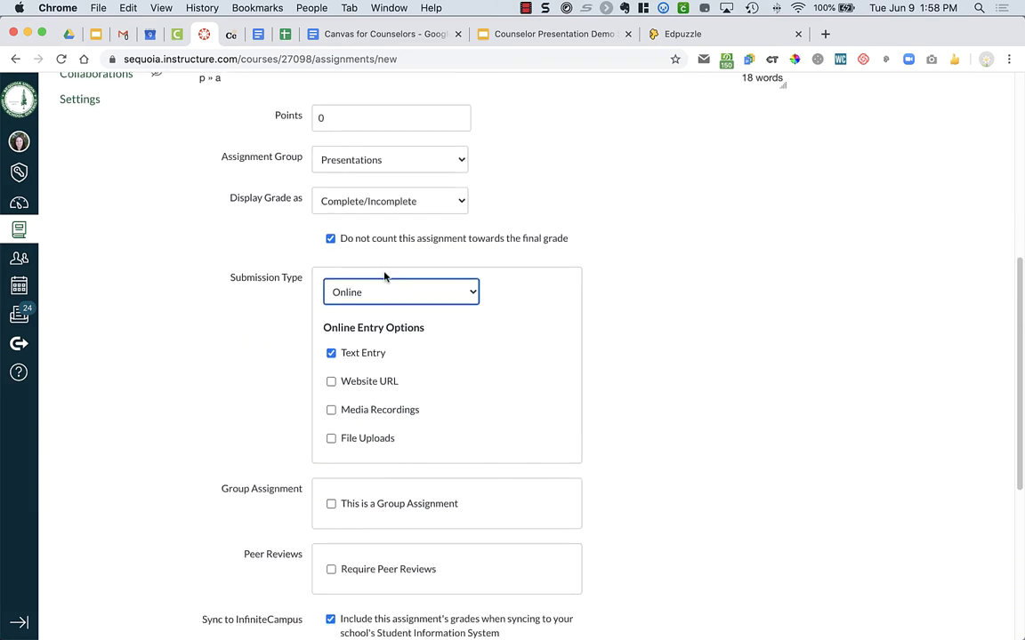
{"action": "scroll", "coordinate": [432, 259], "scroll_direction": "up", "scroll_amount": 1}
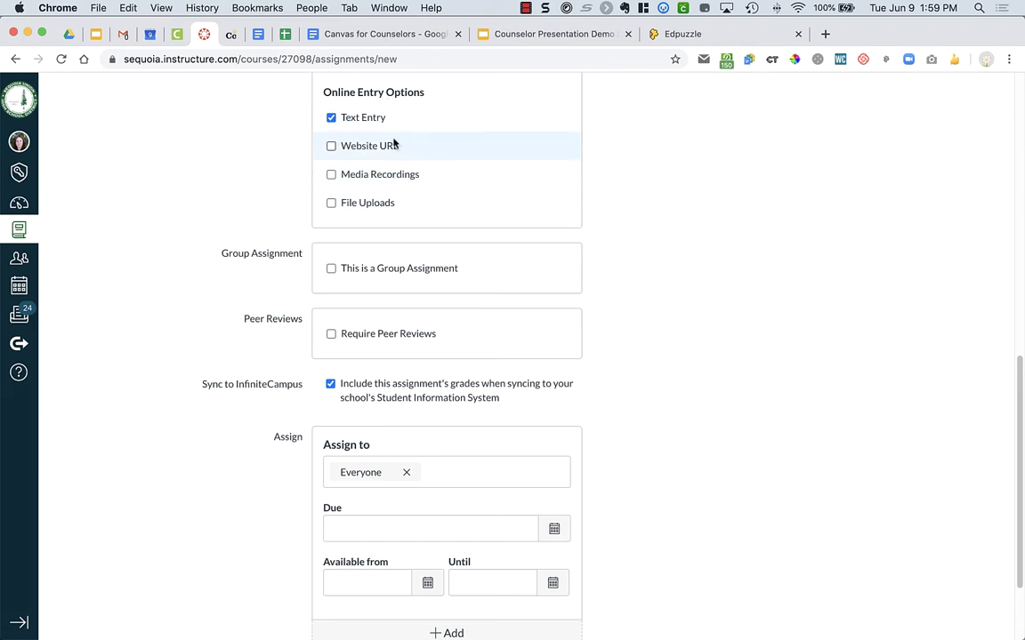
{"action": "scroll", "coordinate": [400, 336], "scroll_direction": "up", "scroll_amount": 5}
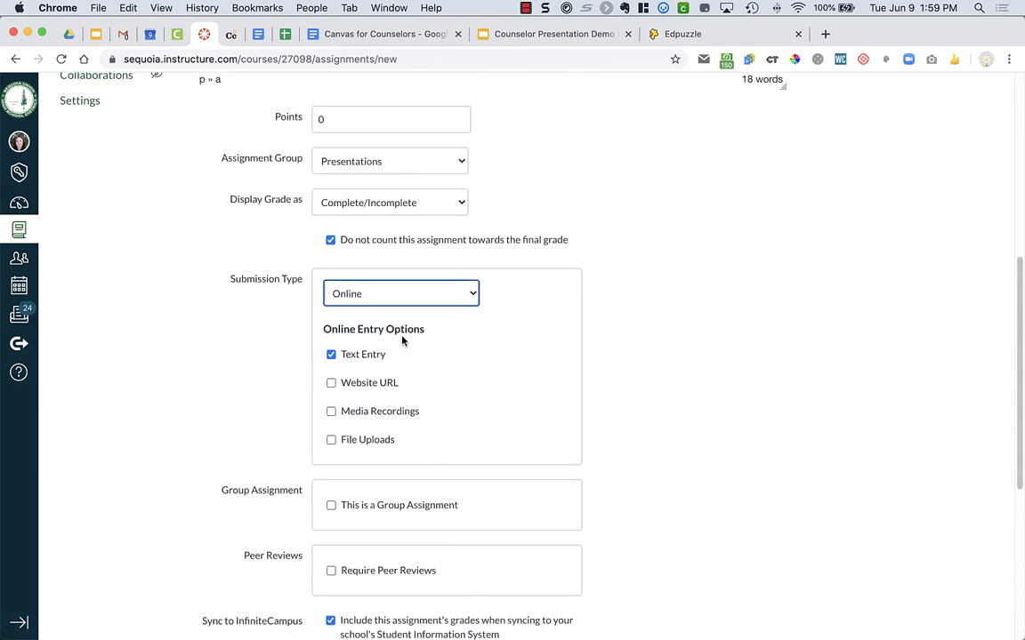
{"action": "scroll", "coordinate": [402, 337], "scroll_direction": "up", "scroll_amount": 3}
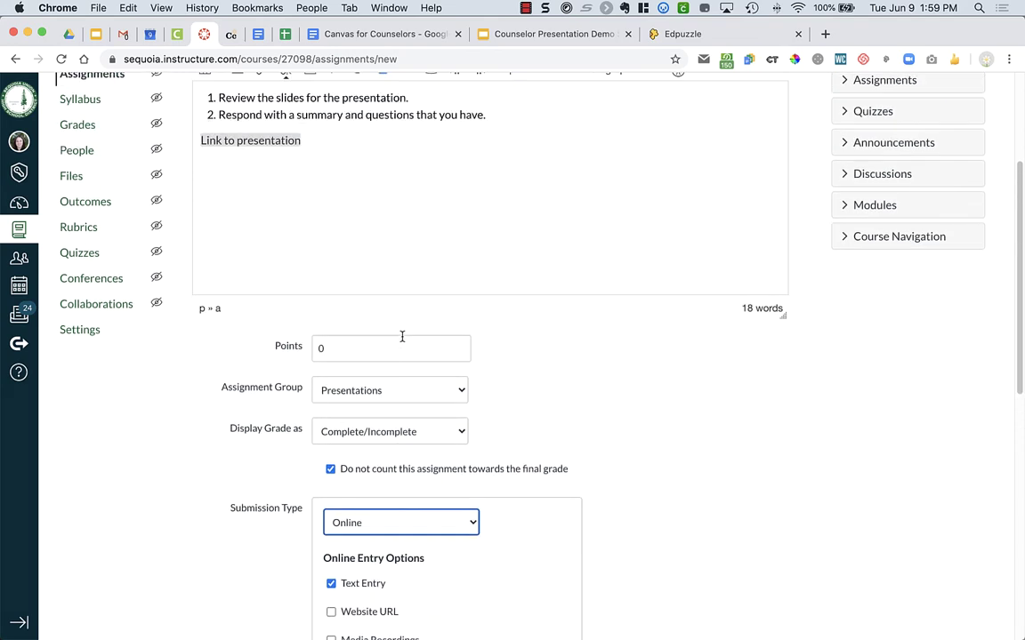
{"action": "scroll", "coordinate": [402, 337], "scroll_direction": "up", "scroll_amount": 3}
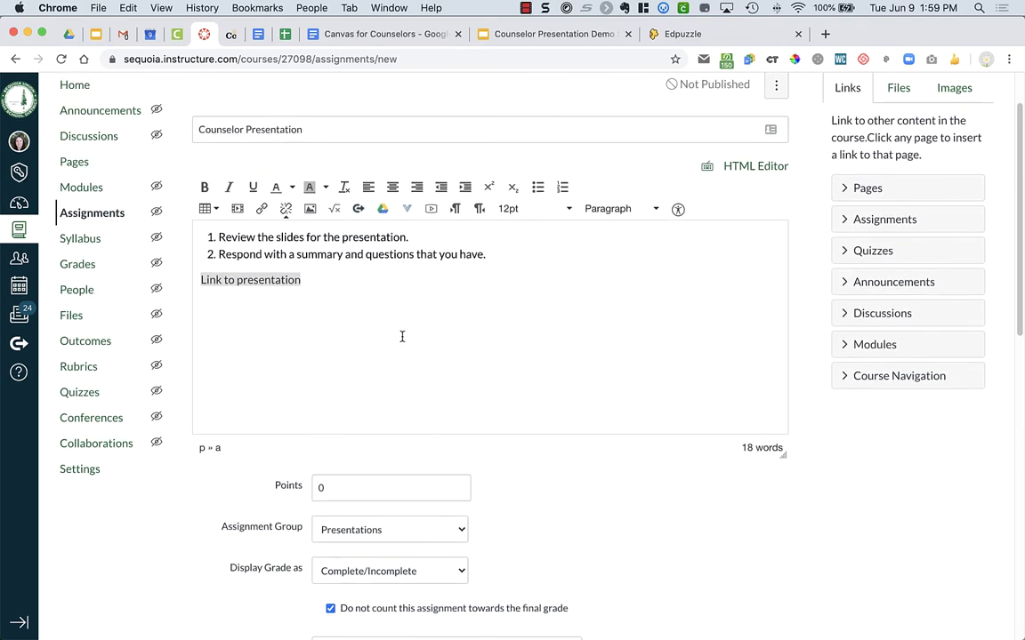
{"action": "scroll", "coordinate": [402, 339], "scroll_direction": "down", "scroll_amount": 13}
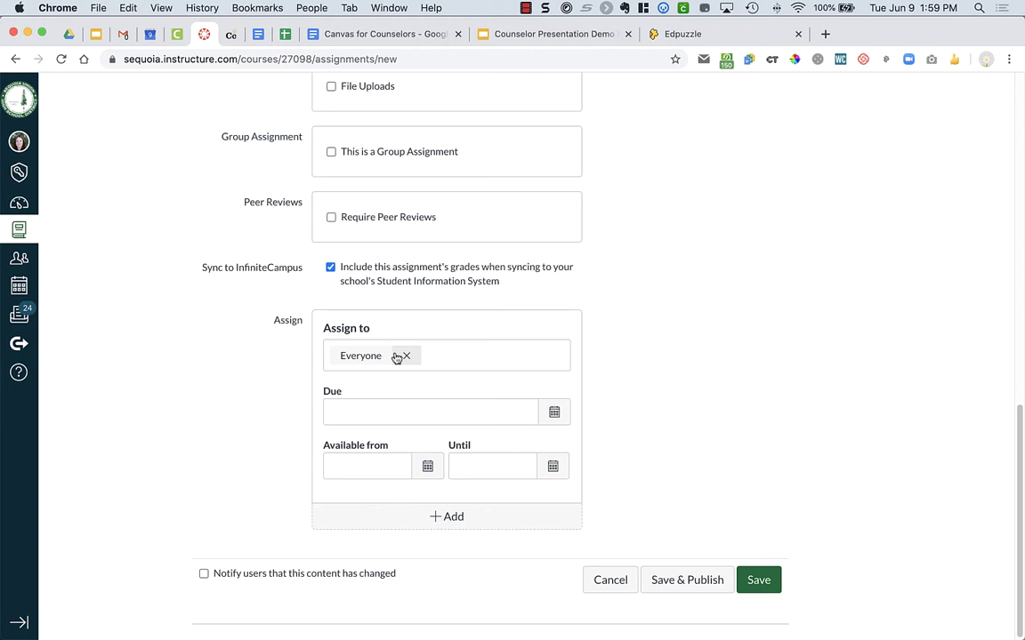
{"action": "left_click", "coordinate": [472, 355]}
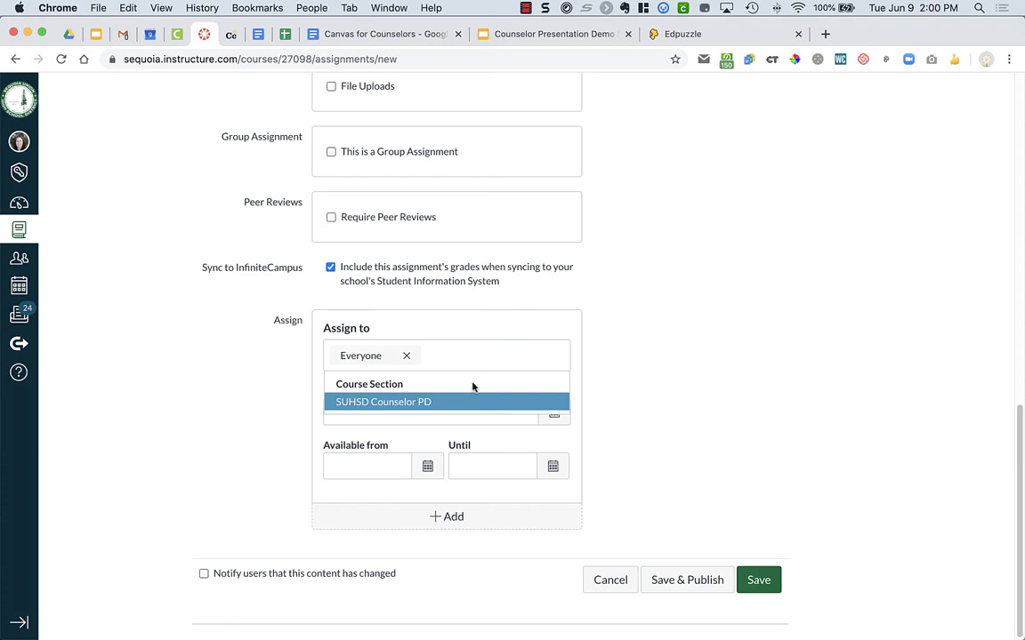
{"action": "left_click", "coordinate": [553, 325]}
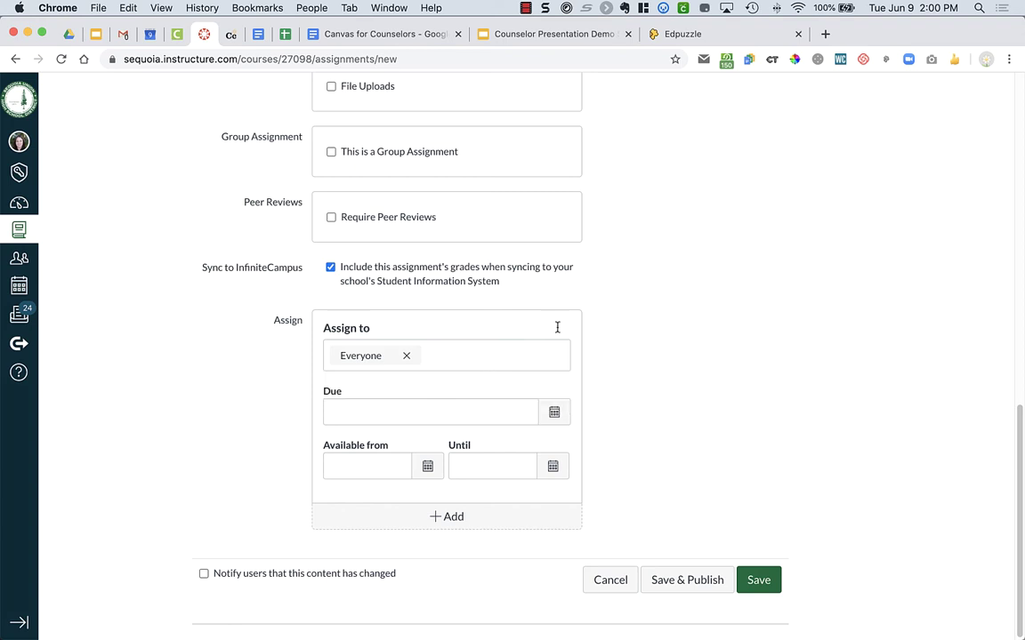
Step: Set the assignment's due date for Everyone to Jun 26 at 11:59pm
{"action": "left_click", "coordinate": [556, 414]}
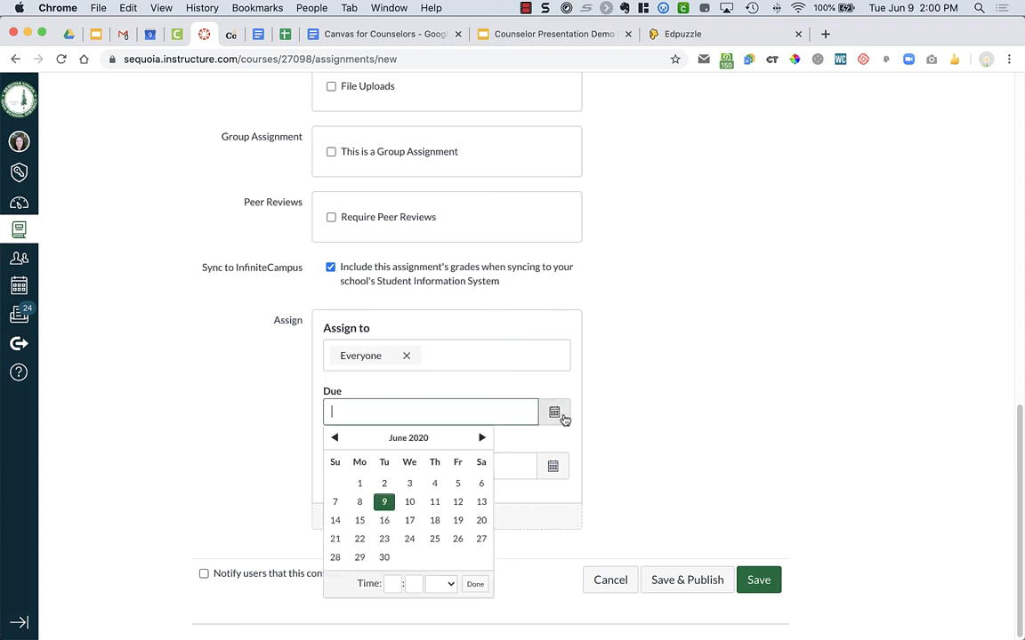
{"action": "left_click", "coordinate": [458, 538]}
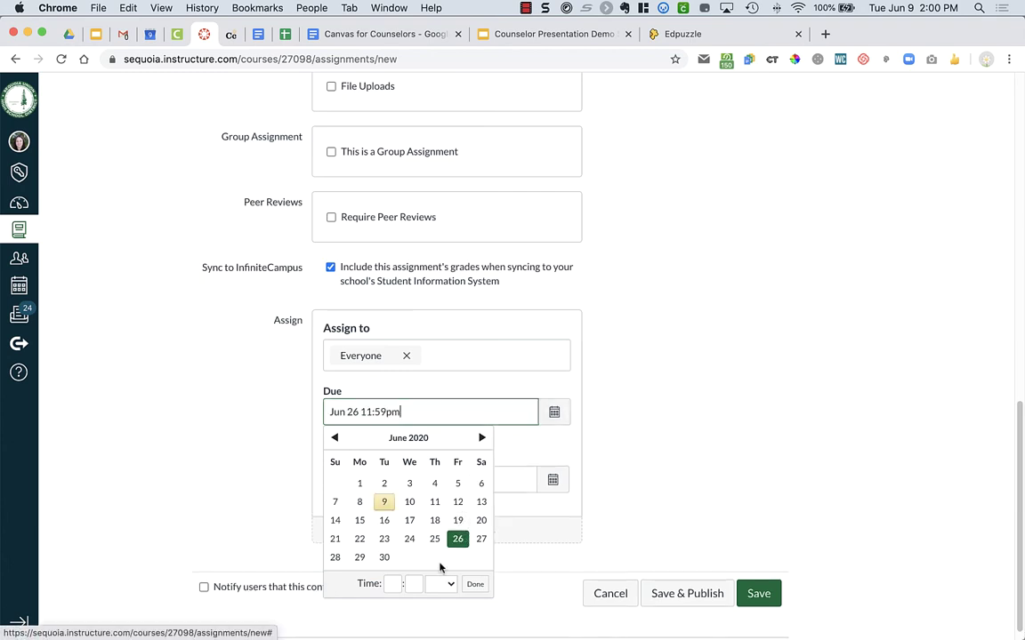
{"action": "left_click", "coordinate": [558, 453]}
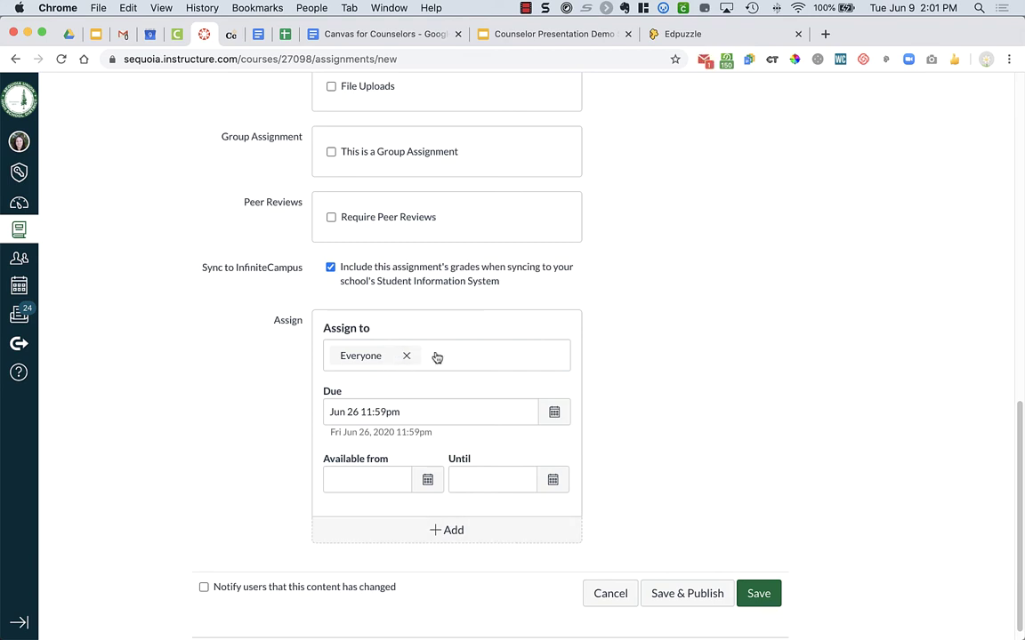
{"action": "left_click", "coordinate": [455, 537]}
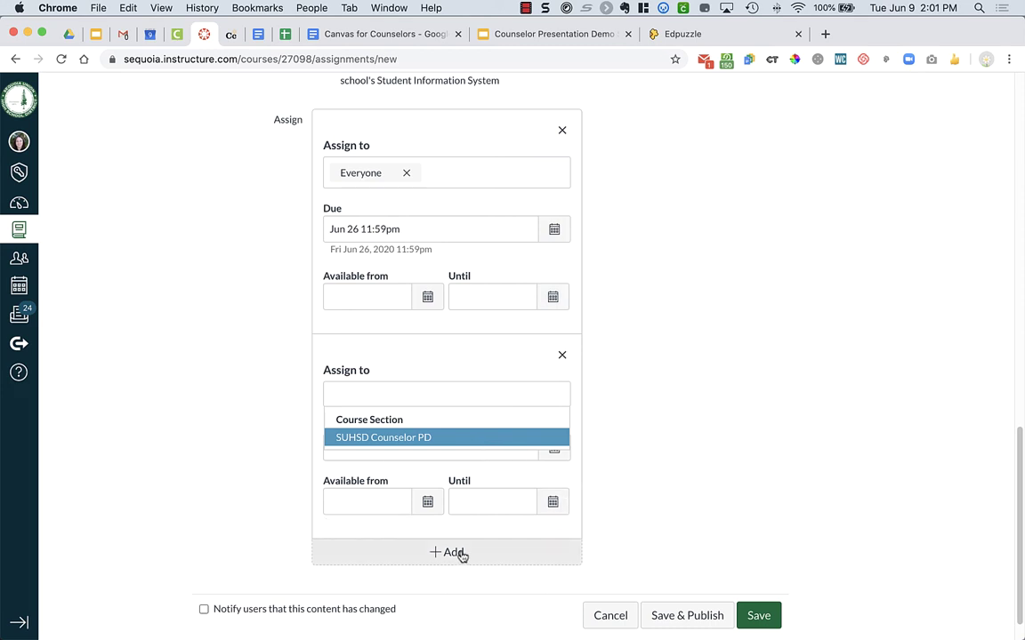
{"action": "left_click", "coordinate": [561, 355]}
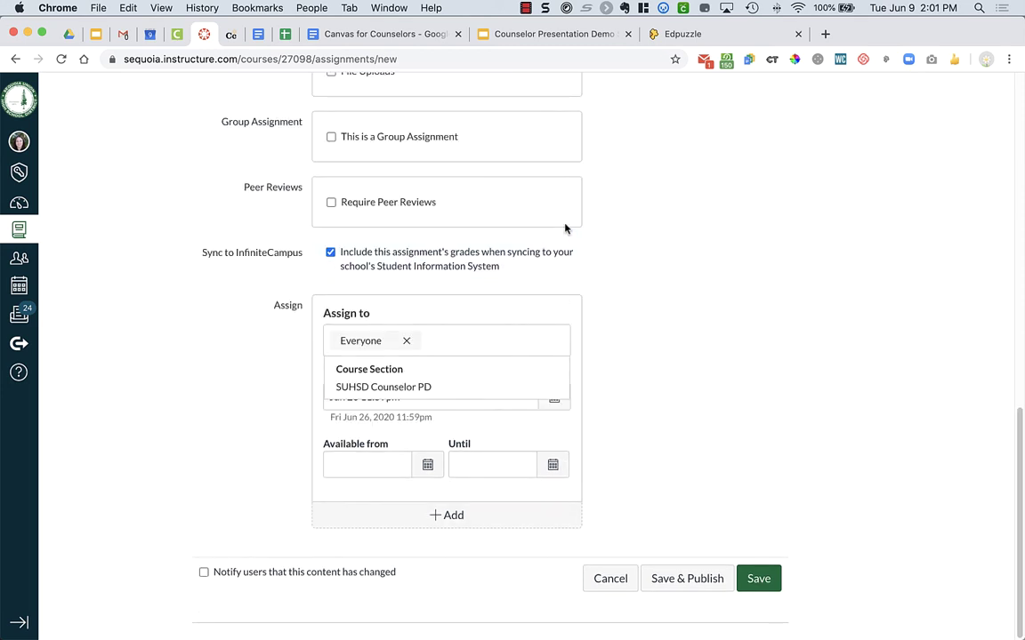
{"action": "left_click", "coordinate": [777, 492]}
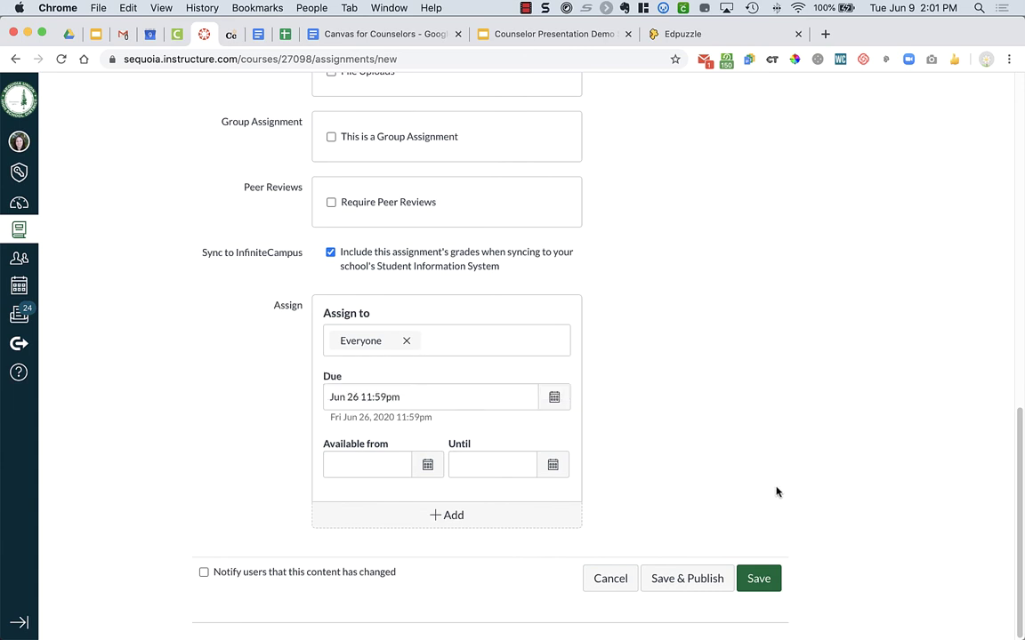
Step: Save the Counselor Presentation assignment and publish it
{"action": "left_click", "coordinate": [762, 579]}
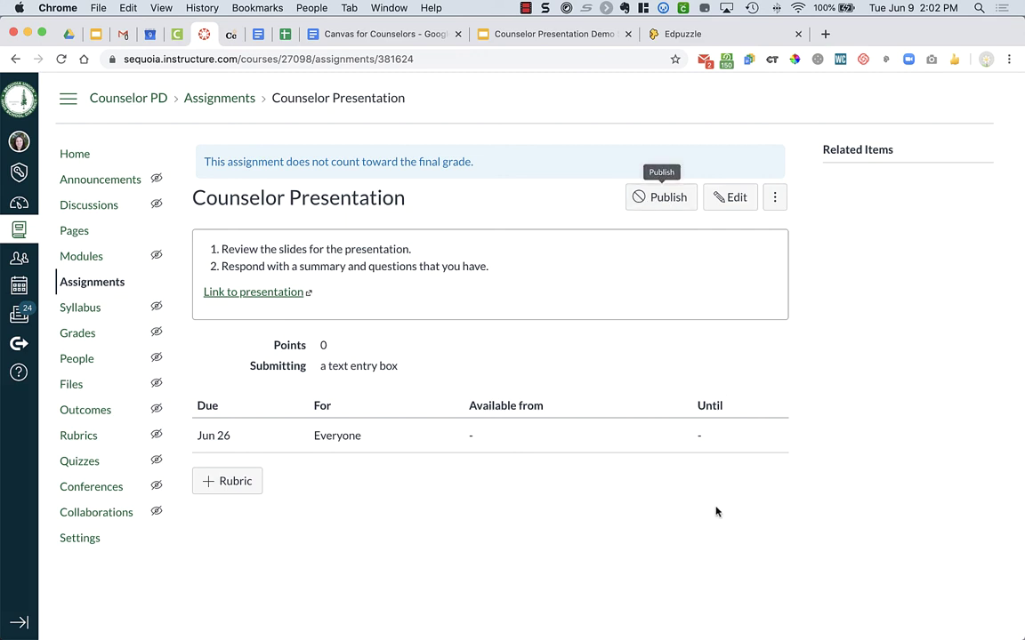
{"action": "left_click", "coordinate": [660, 206]}
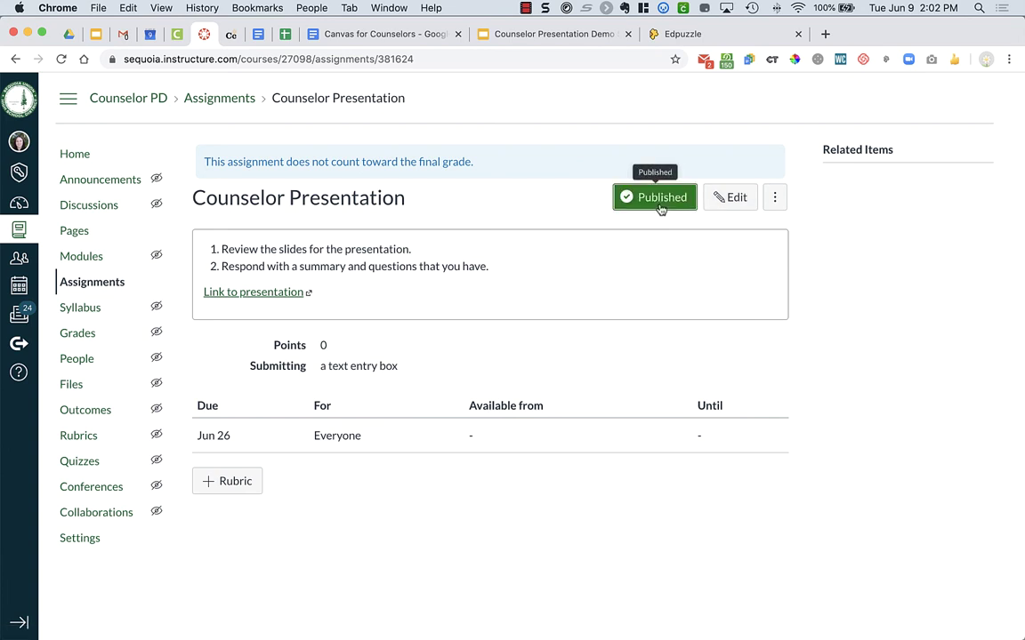